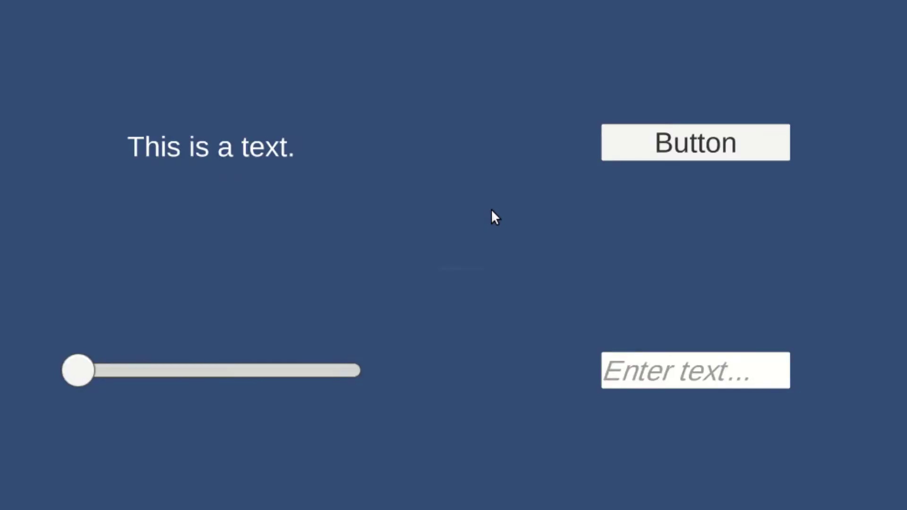
# Step: In the running UI, press Button twice, drag the slider, and type 'Input Field' into the input field
pyautogui.click(653, 146)
pyautogui.click(650, 150)
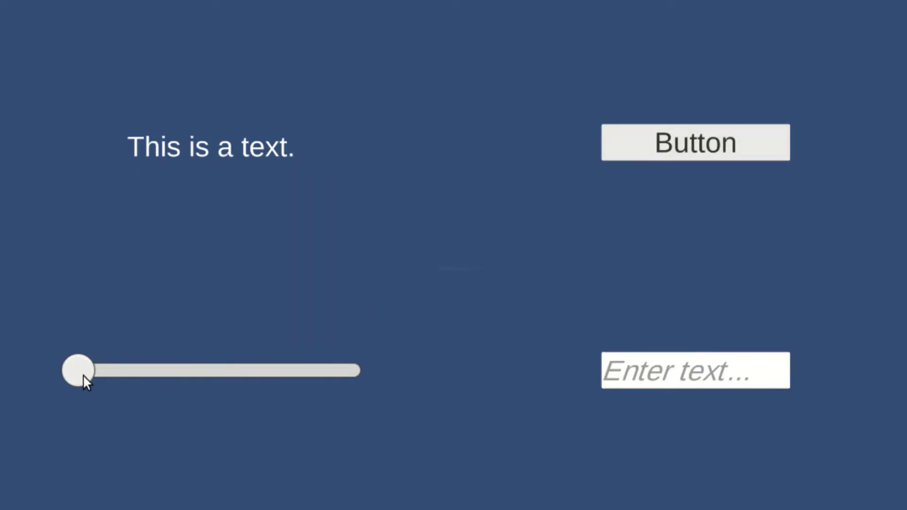
pyautogui.moveTo(83, 375)
pyautogui.mouseDown()
pyautogui.moveTo(285, 370)
pyautogui.moveTo(78, 373)
pyautogui.mouseUp()
pyautogui.click(715, 379)
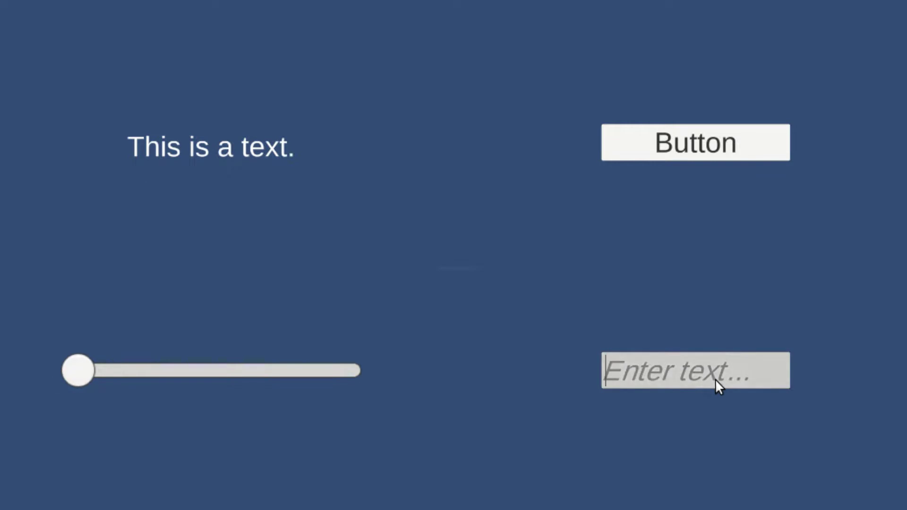
pyautogui.write('Input Fie')
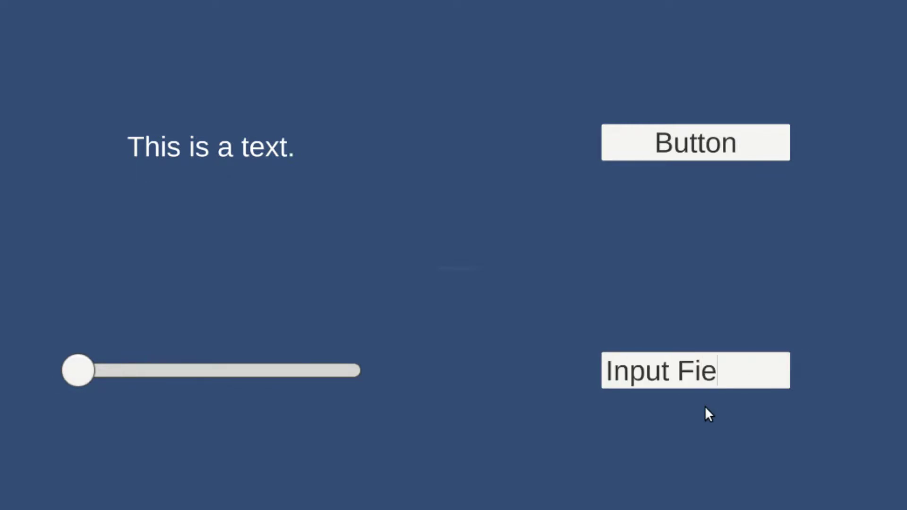
pyautogui.write('ld')
pyautogui.click(705, 407)
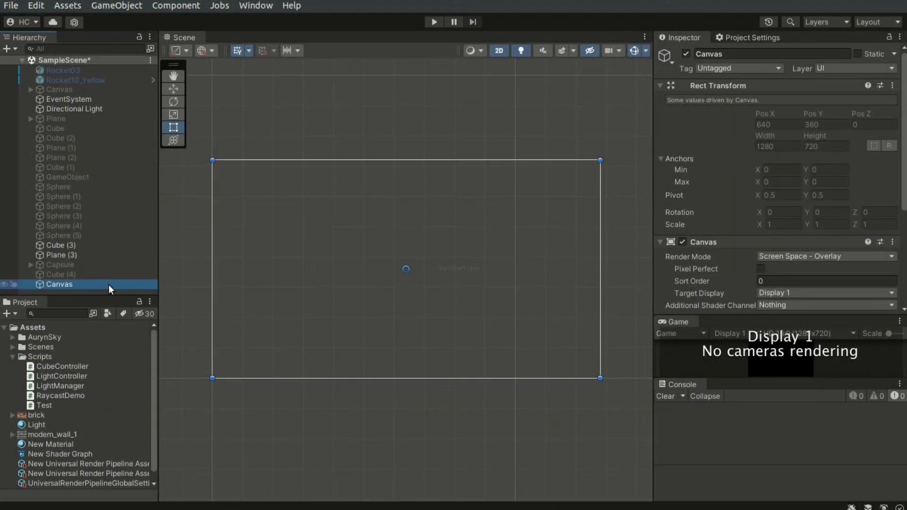
# Step: Add a Text - TextMeshPro object under the Canvas and import TMP Essentials
pyautogui.rightClick(109, 285)
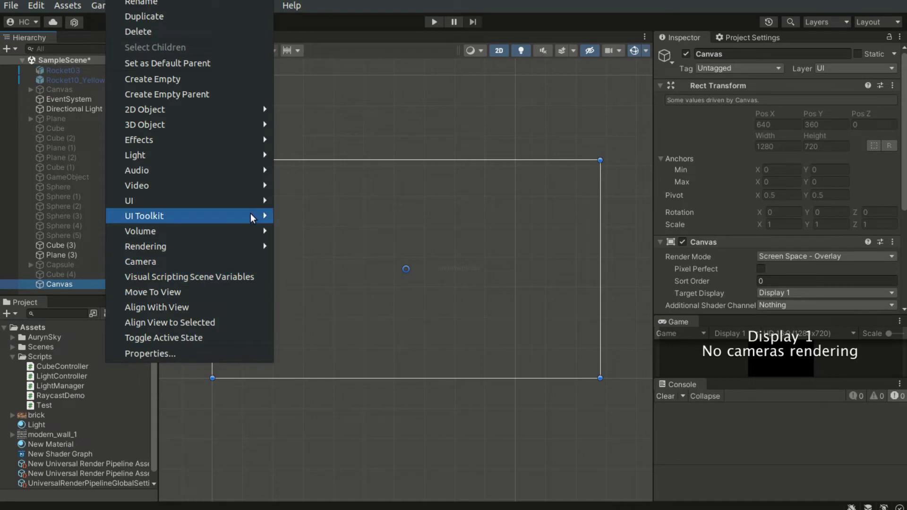
pyautogui.moveTo(255, 200)
pyautogui.click(310, 210)
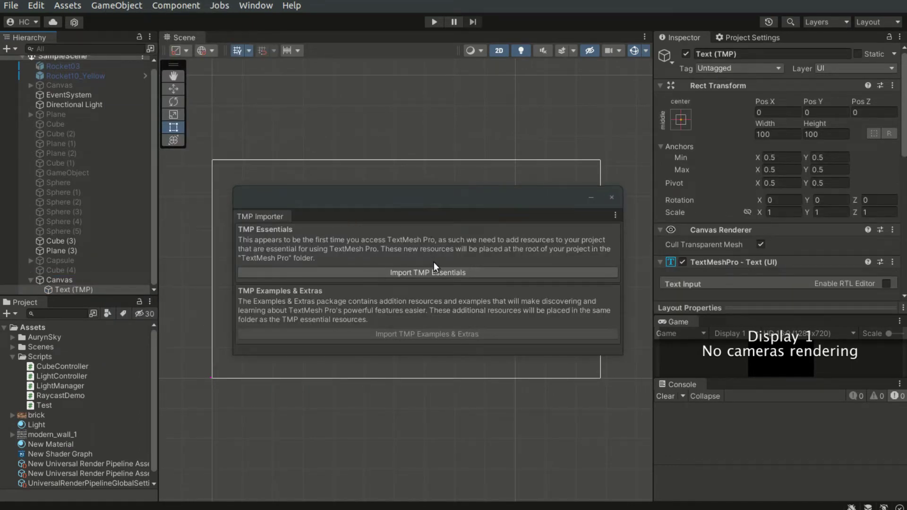
pyautogui.click(484, 274)
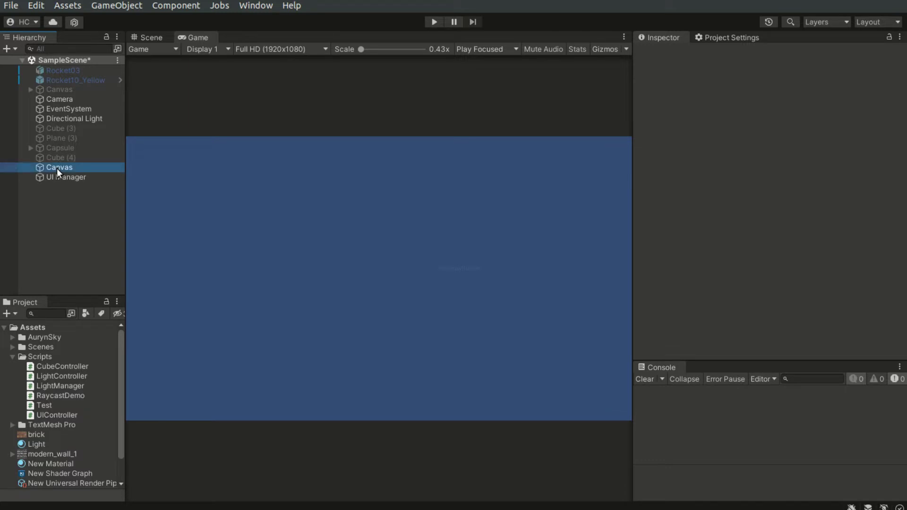
# Step: Select the Canvas in the Scene view and scroll its Inspector through the Canvas Scaler settings
pyautogui.click(57, 167)
pyautogui.click(150, 38)
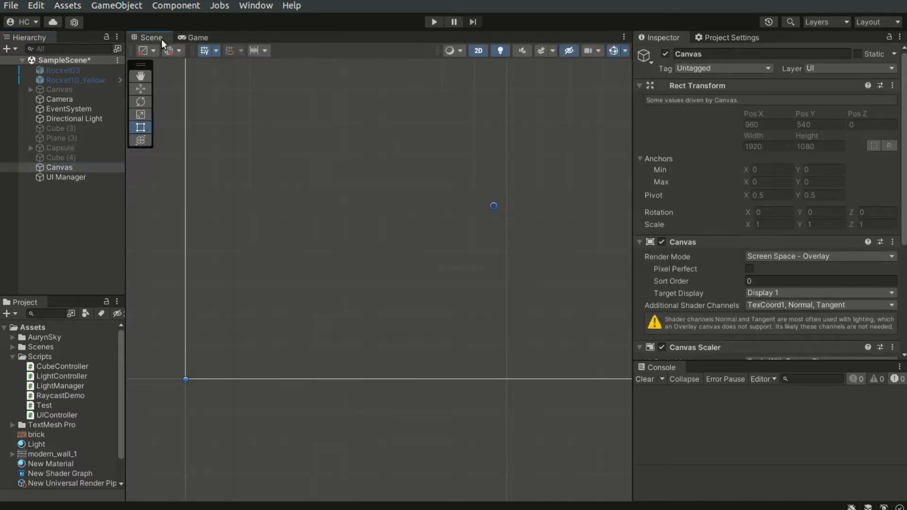
pyautogui.scroll(-2, 457, 193)
pyautogui.scroll(2, 409, 301)
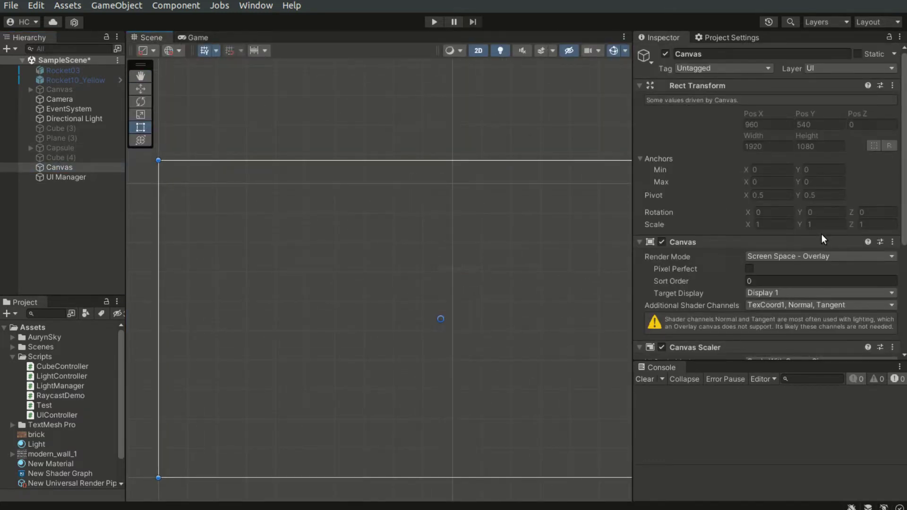
pyautogui.scroll(-3, 824, 238)
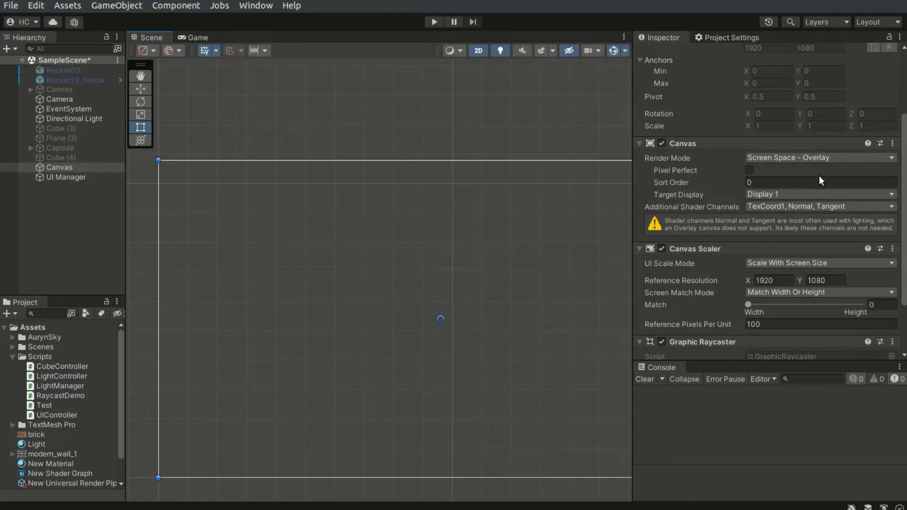
pyautogui.scroll(-1, 813, 189)
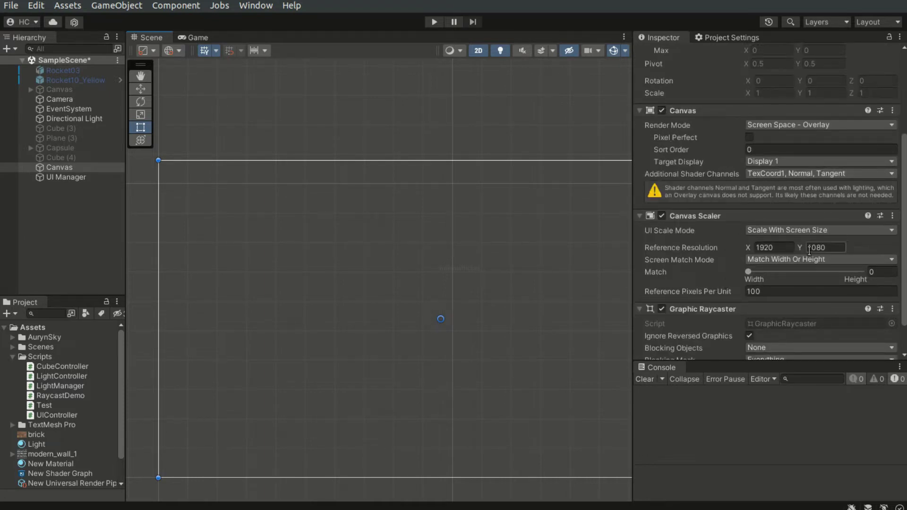
pyautogui.scroll(-1, 690, 250)
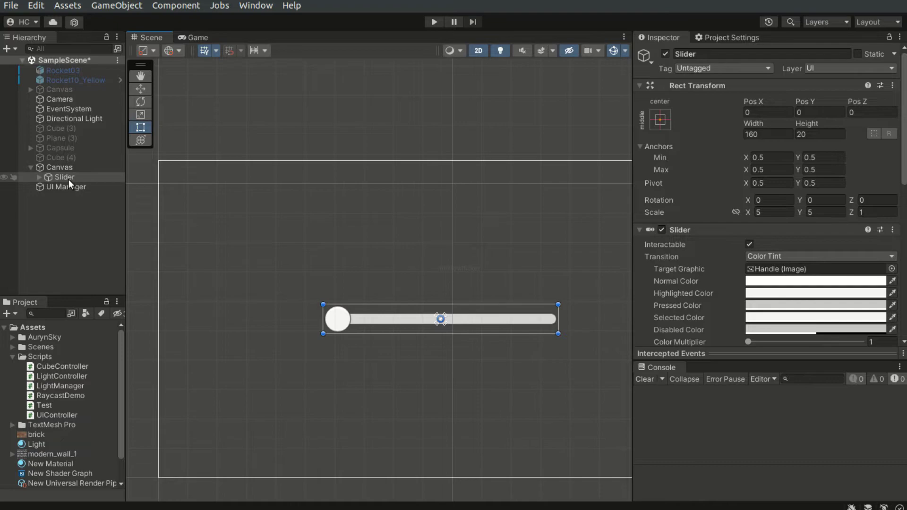
pyautogui.click(70, 207)
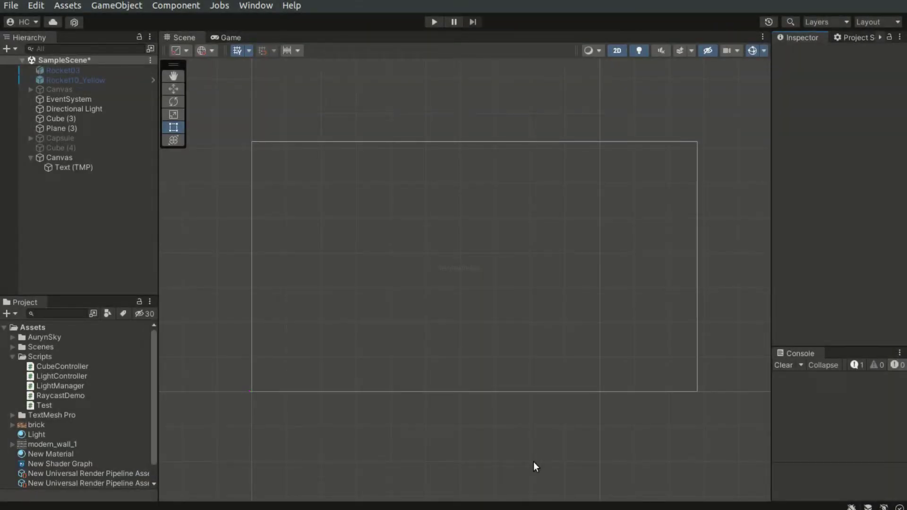
# Step: Set the Canvas Scaler to Scale With Screen Size, 1920×1080 reference, Match about 0.766
pyautogui.click(98, 159)
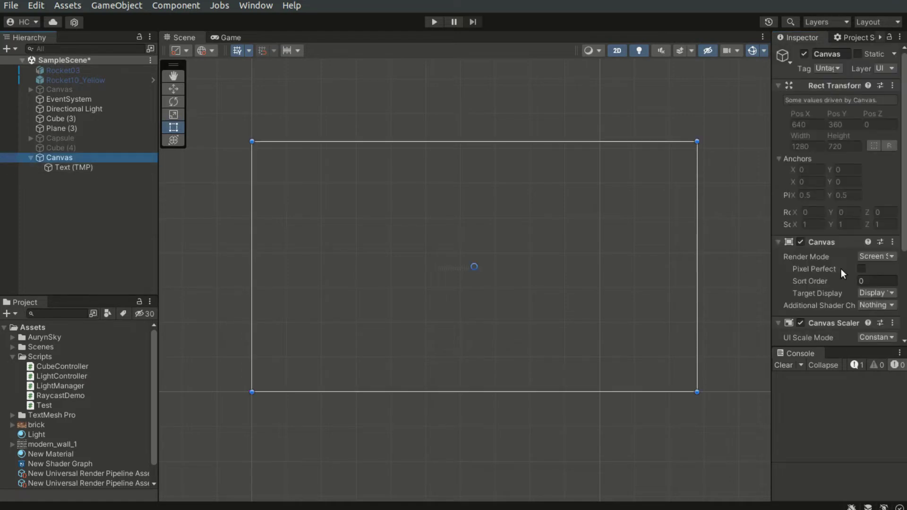
pyautogui.moveTo(772, 282); pyautogui.dragTo(675, 282)
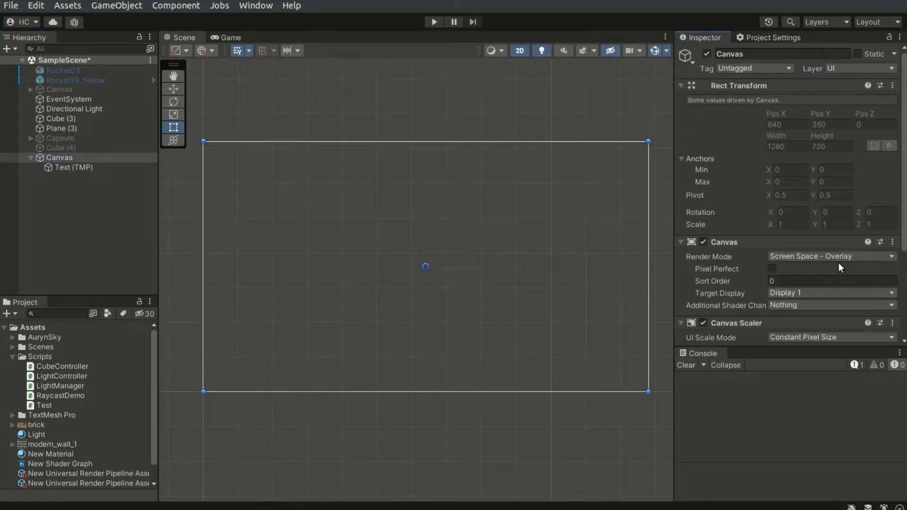
pyautogui.scroll(-3, 849, 255)
pyautogui.click(832, 273)
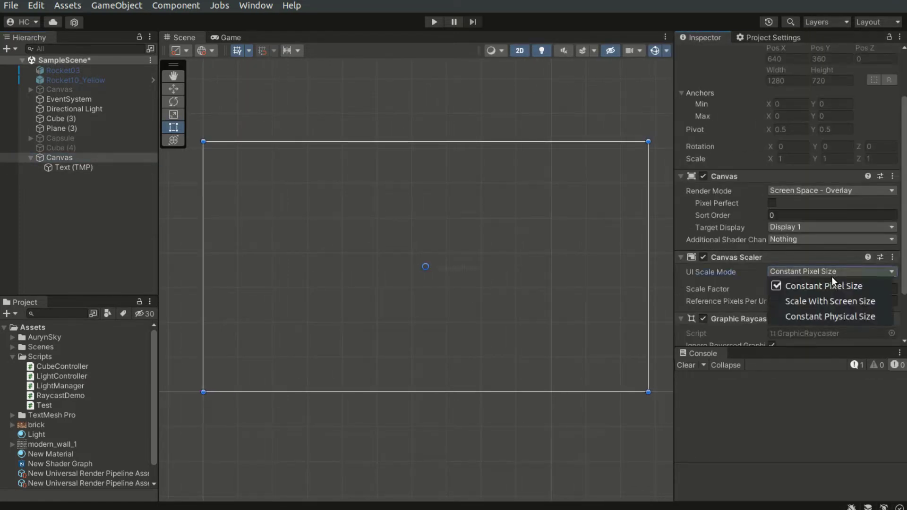
pyautogui.click(834, 299)
pyautogui.scroll(-2, 829, 283)
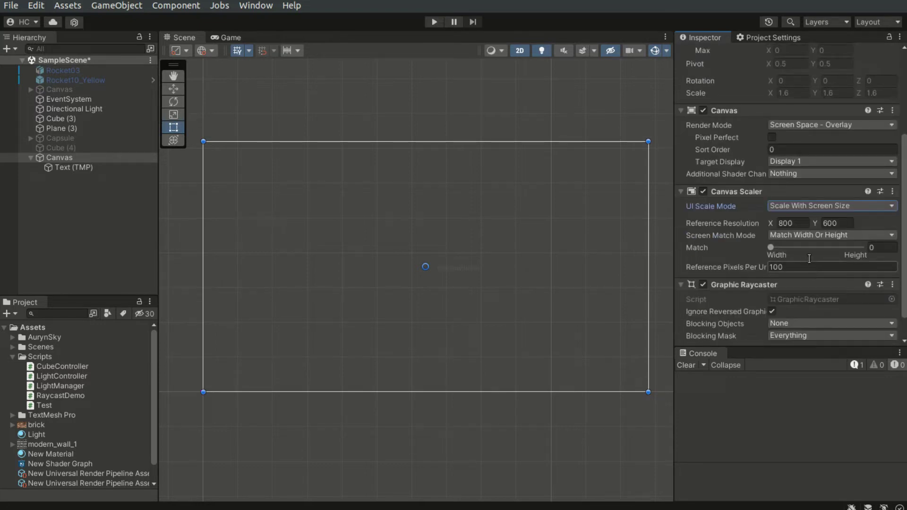
pyautogui.click(808, 222)
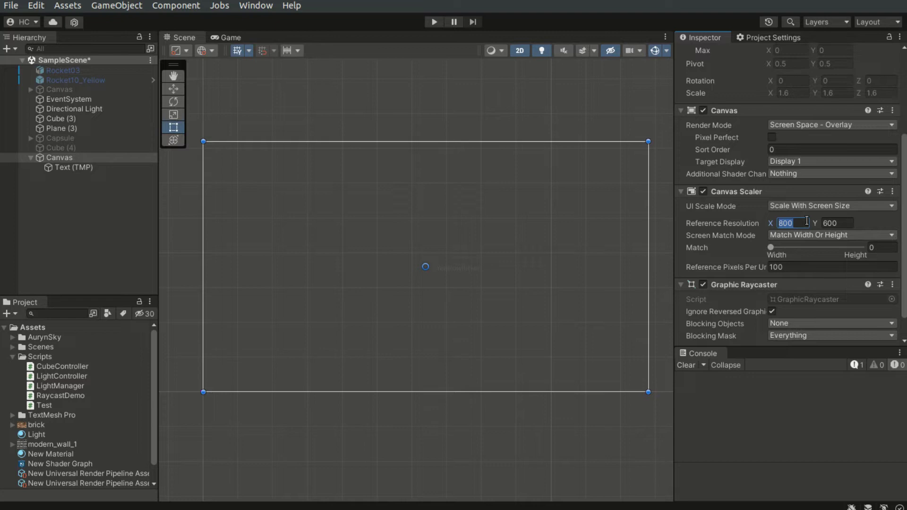
pyautogui.write('1920')
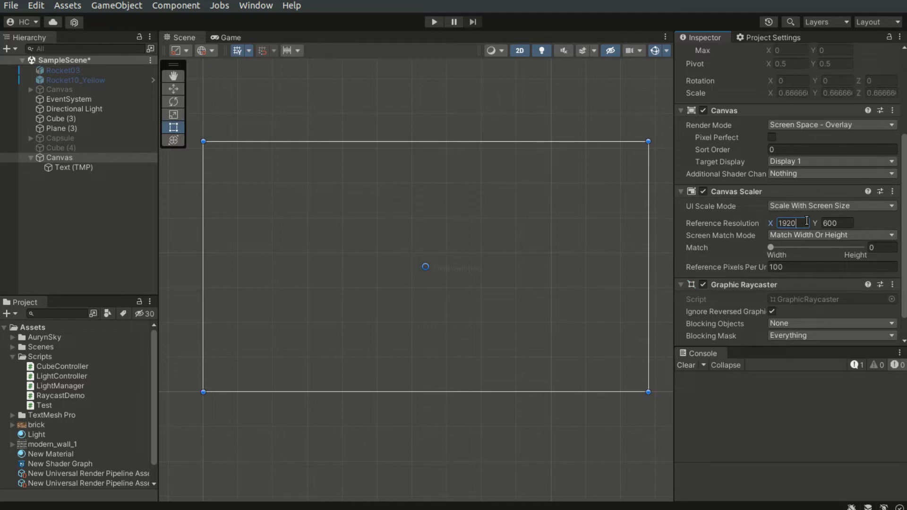
pyautogui.press('Tab')
pyautogui.write('1080')
pyautogui.moveTo(771, 247)
pyautogui.mouseDown()
pyautogui.moveTo(861, 246)
pyautogui.moveTo(767, 247)
pyautogui.mouseUp()
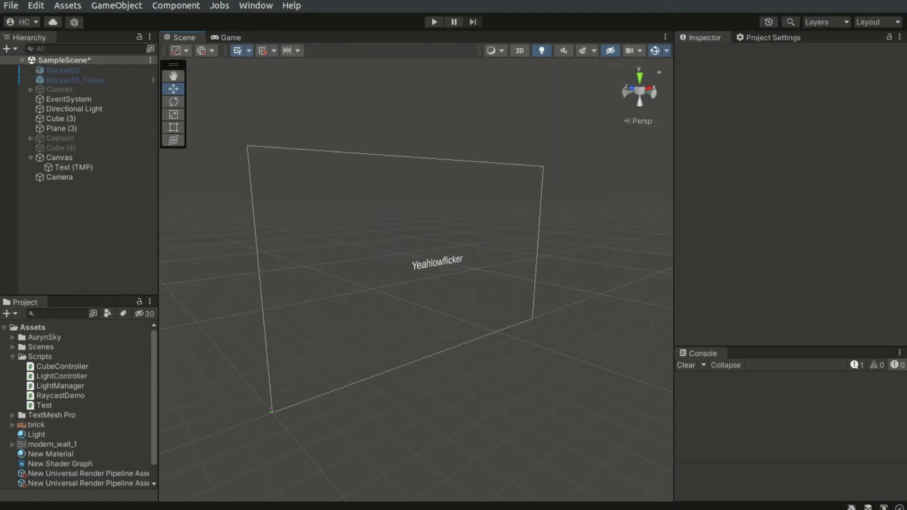
# Step: In 2D scene mode, resize the Yeahlowflicker text box, then preview it in the Game view
pyautogui.click(519, 51)
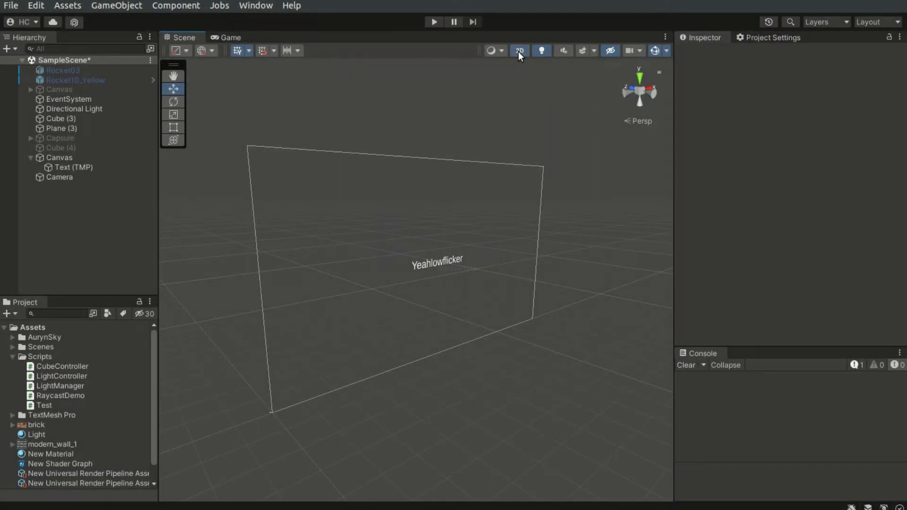
pyautogui.click(453, 263)
pyautogui.click(449, 263)
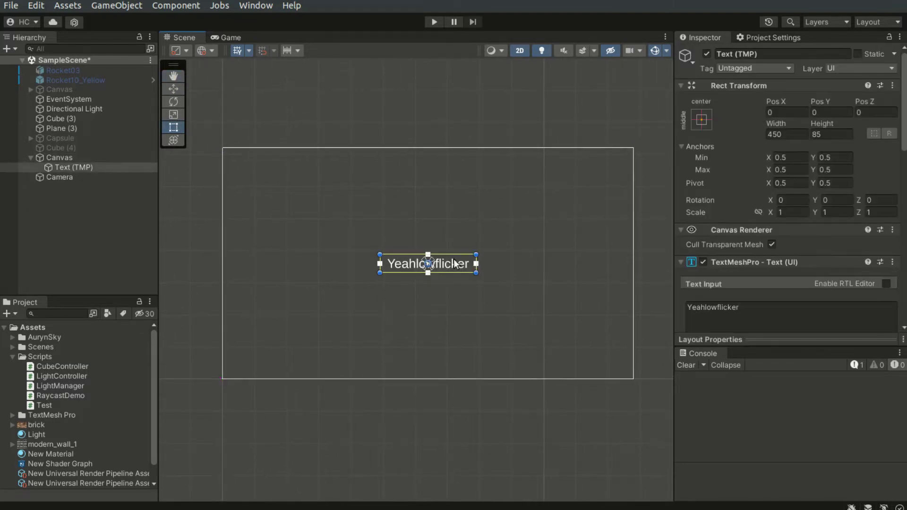
pyautogui.moveTo(478, 253); pyautogui.dragTo(500, 237)
pyautogui.moveTo(445, 259); pyautogui.dragTo(479, 264)
pyautogui.hotkey('ctrl', 'p')
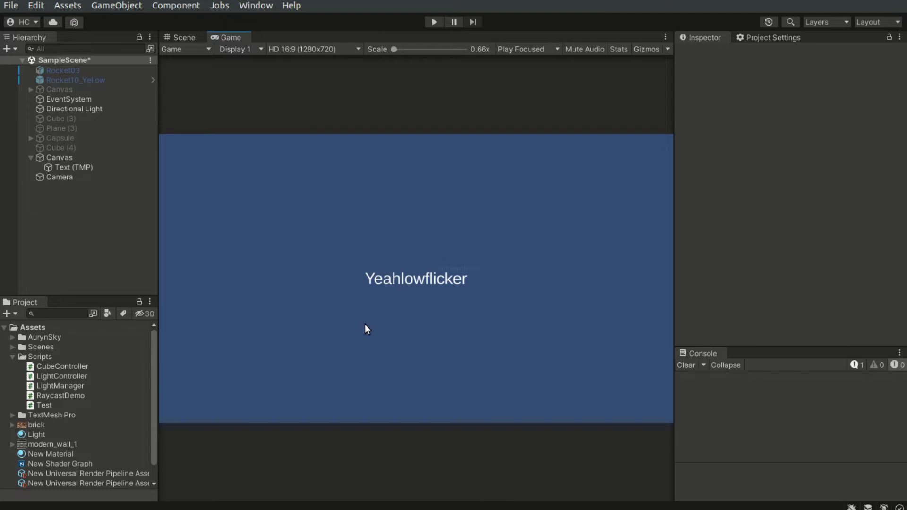
# Step: Change the Game view resolution from HD 1280x720 to Full HD (1920x1080)
pyautogui.click(354, 49)
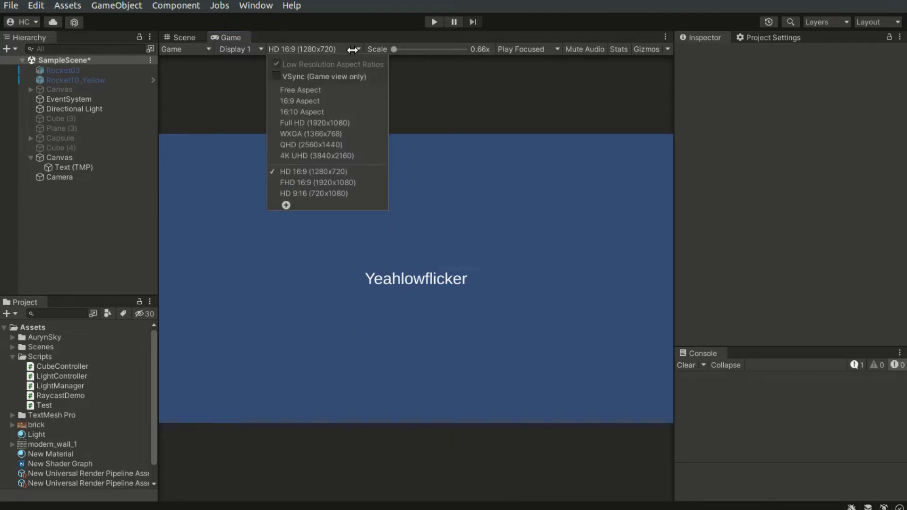
pyautogui.click(354, 121)
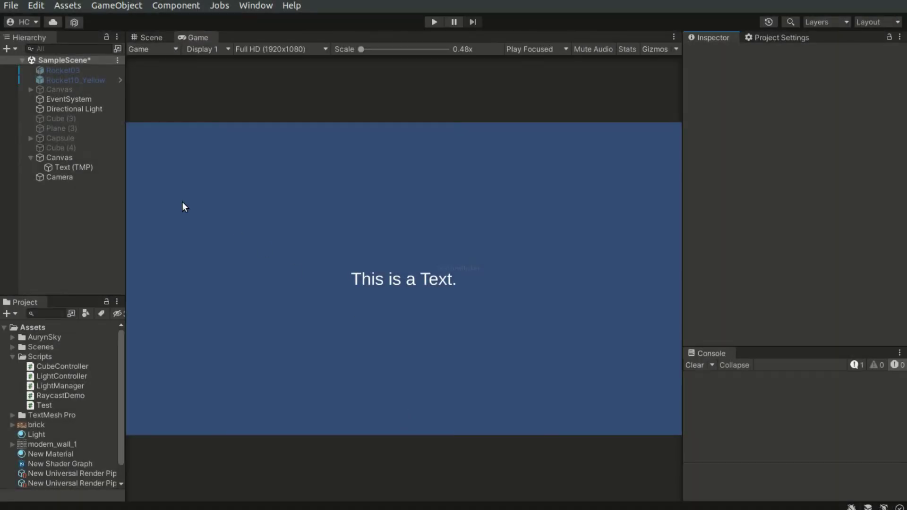
# Step: Select the sample text and toggle its Bold and Italic font styles
pyautogui.click(69, 167)
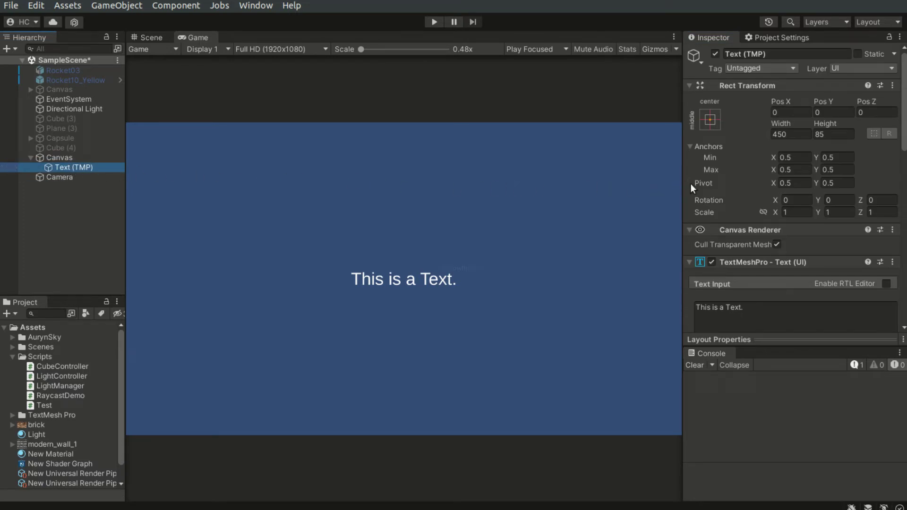
pyautogui.scroll(-5, 729, 168)
pyautogui.scroll(-1, 746, 170)
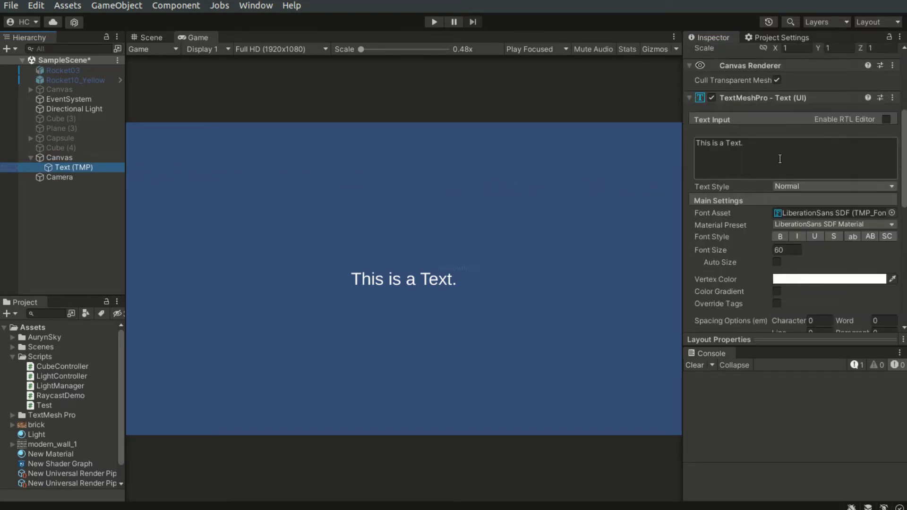
pyautogui.click(781, 161)
pyautogui.scroll(-1, 784, 178)
pyautogui.click(787, 204)
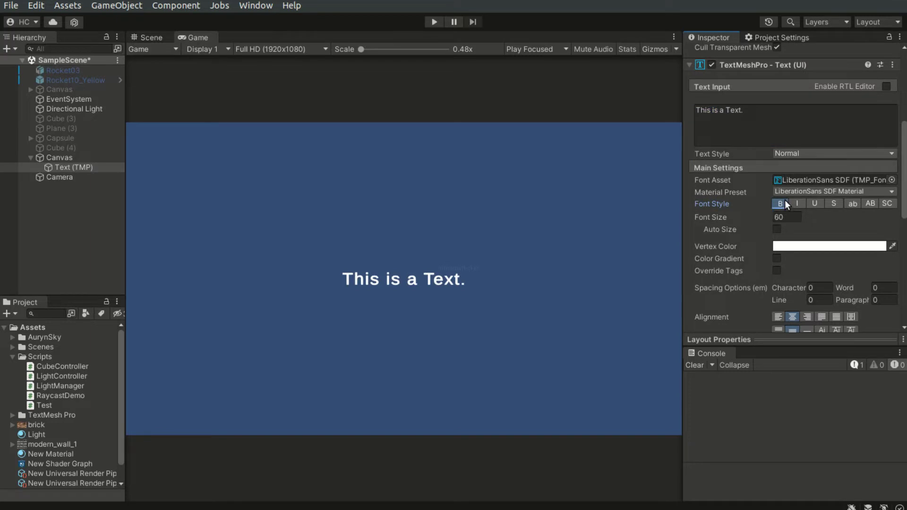
pyautogui.click(784, 200)
pyautogui.click(798, 201)
pyautogui.scroll(-2, 798, 201)
pyautogui.scroll(-1, 799, 206)
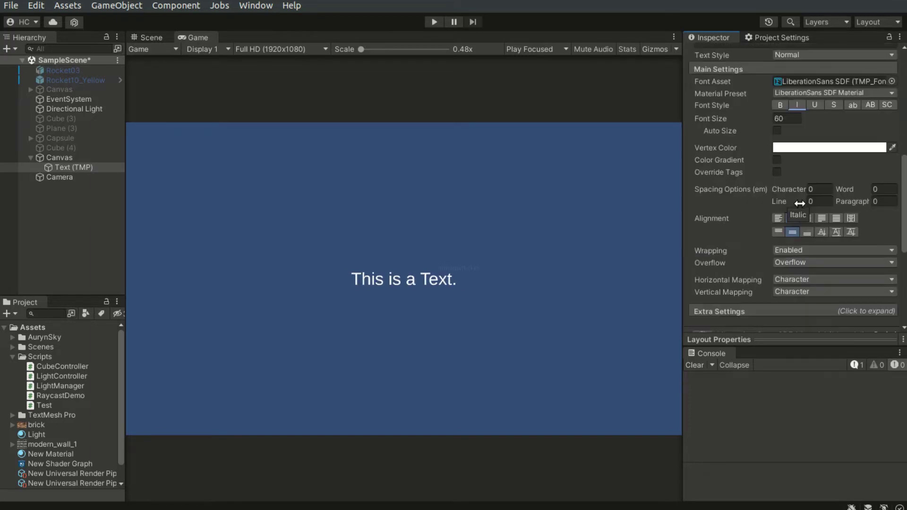
# Step: Centre-align the sample text, set Wrapping to Disabled, and select its text content
pyautogui.click(779, 218)
pyautogui.click(806, 217)
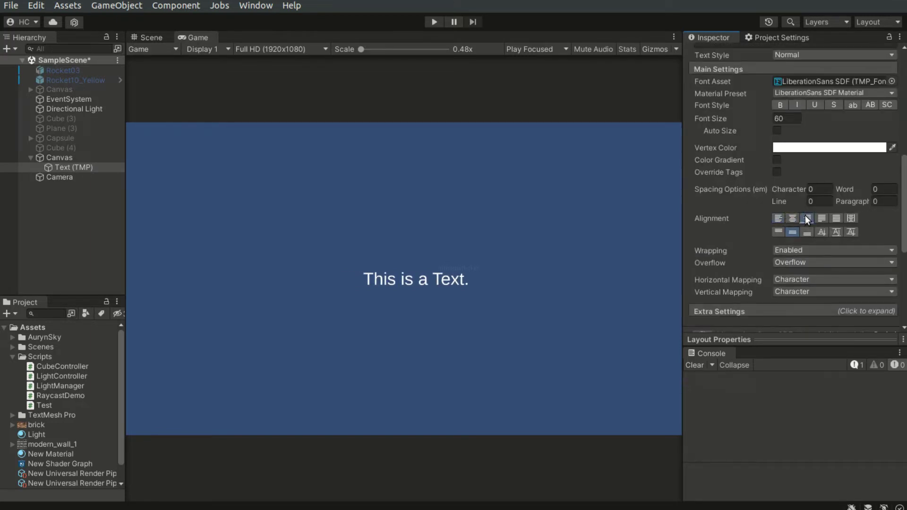
pyautogui.click(793, 218)
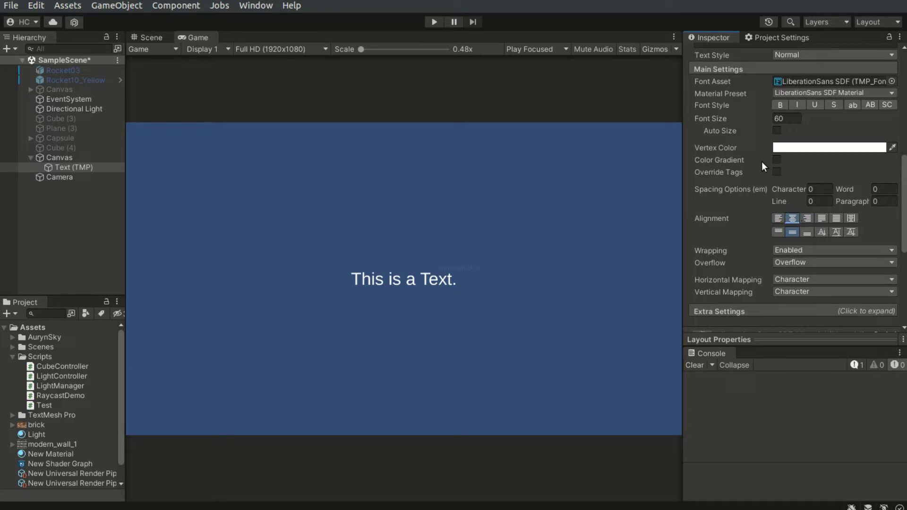
pyautogui.click(790, 251)
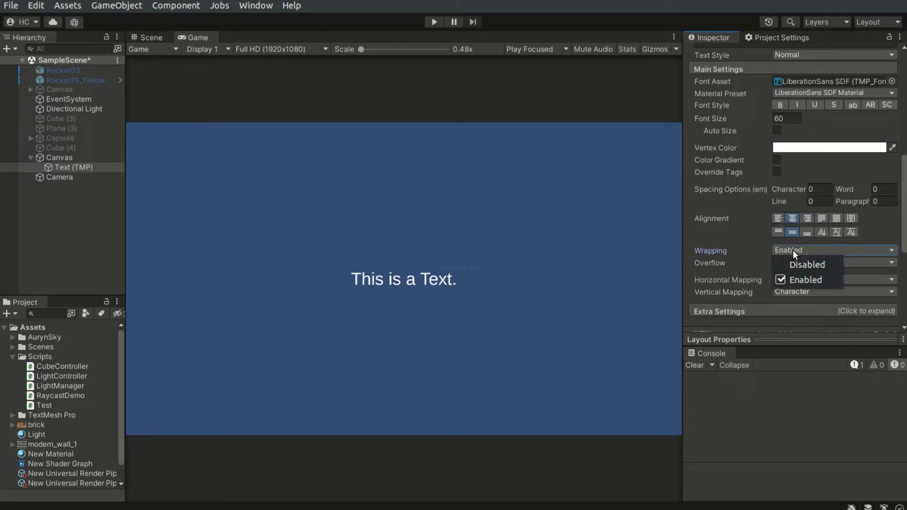
pyautogui.click(810, 265)
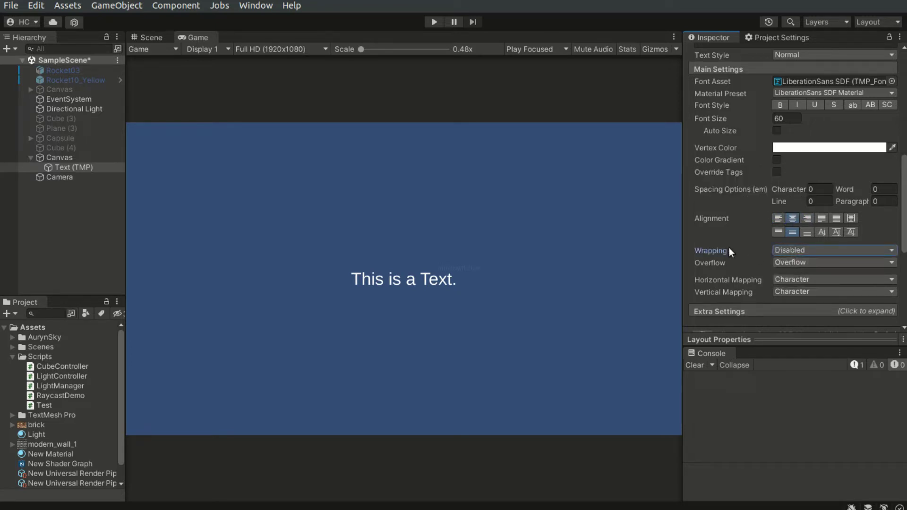
pyautogui.scroll(3, 723, 236)
pyautogui.click(800, 89)
pyautogui.scroll(3, 799, 92)
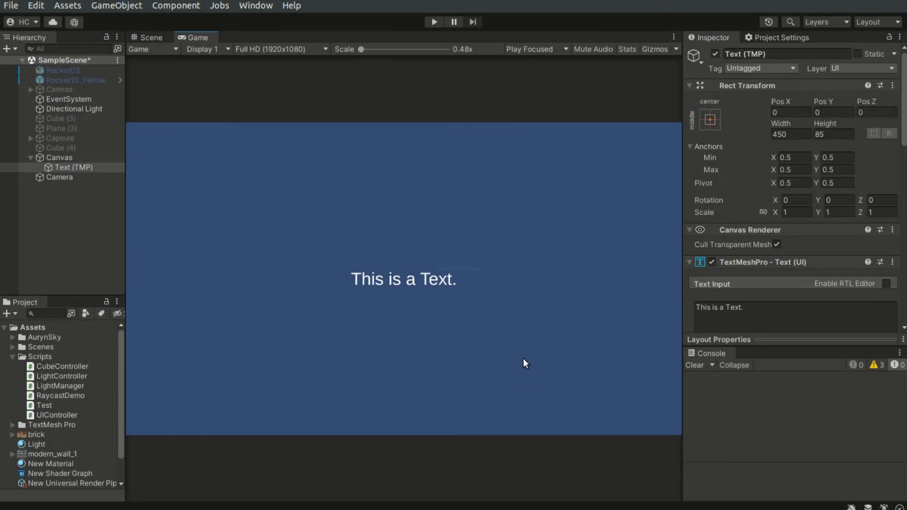
# Step: Run play mode, then add a Button - TextMeshPro under the Canvas
pyautogui.click(434, 21)
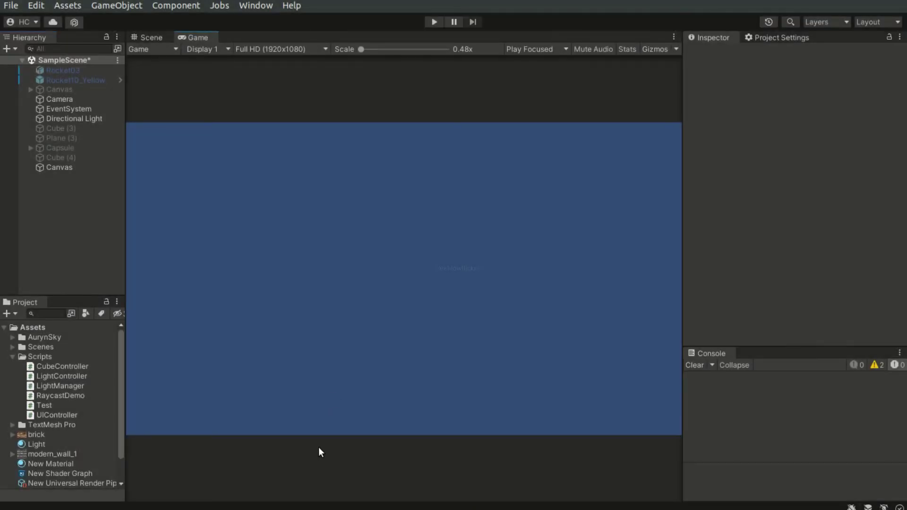
pyautogui.click(72, 168)
pyautogui.rightClick(91, 169)
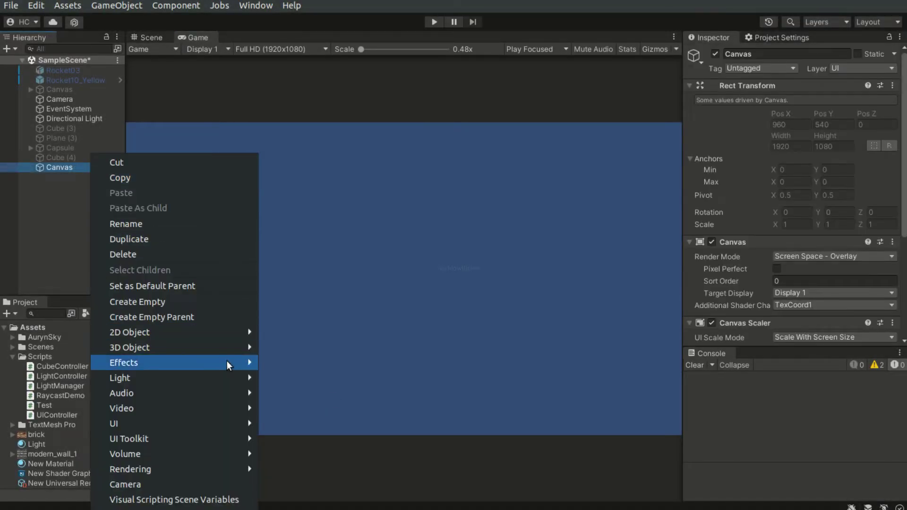
pyautogui.moveTo(222, 418)
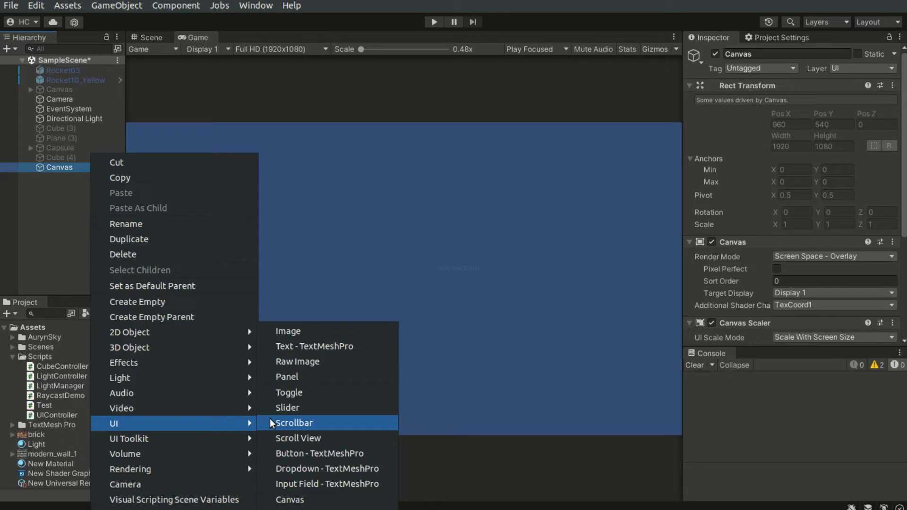
pyautogui.click(329, 452)
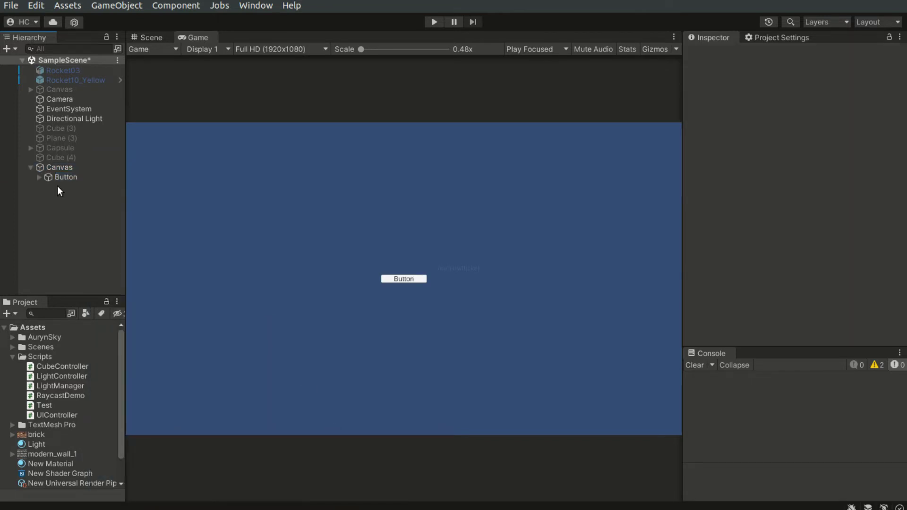
# Step: Select the new Button and add one empty entry to its On Click list
pyautogui.click(38, 178)
pyautogui.click(39, 178)
pyautogui.click(84, 185)
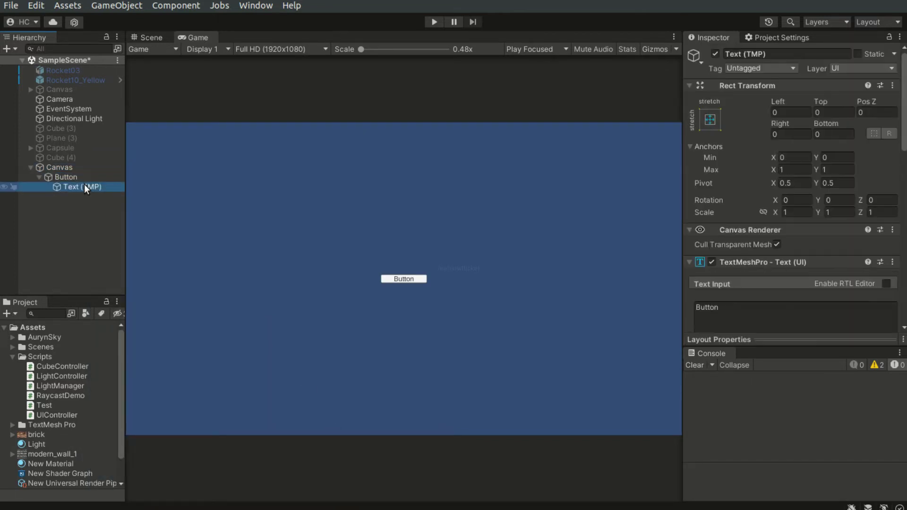
pyautogui.click(92, 175)
pyautogui.scroll(-3, 798, 226)
pyautogui.scroll(-10, 799, 226)
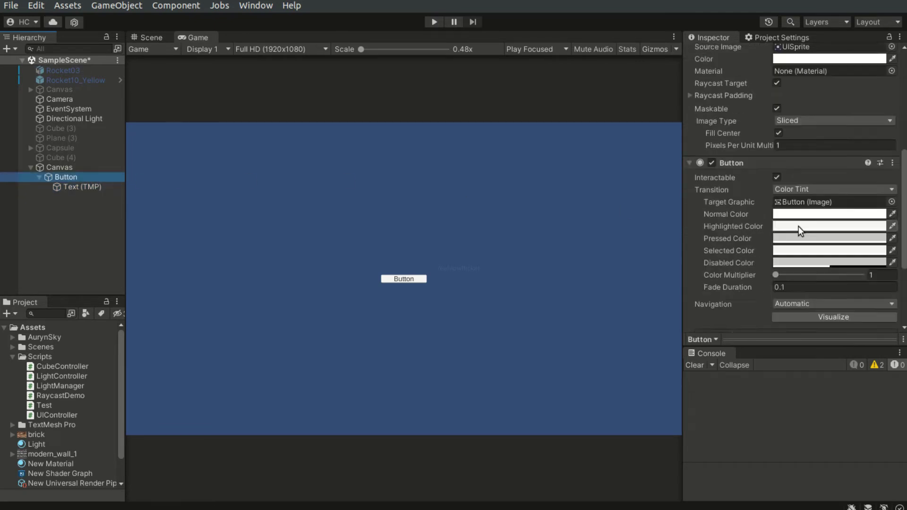
pyautogui.click(719, 235)
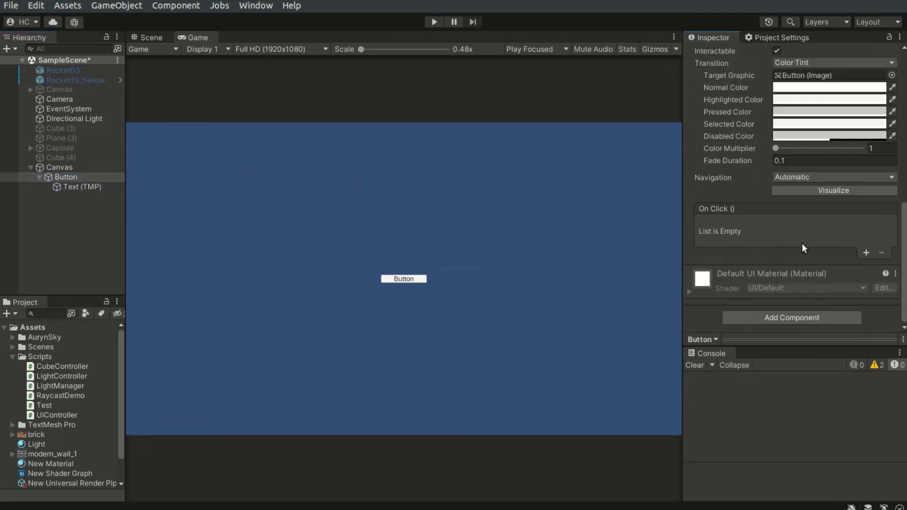
pyautogui.click(866, 253)
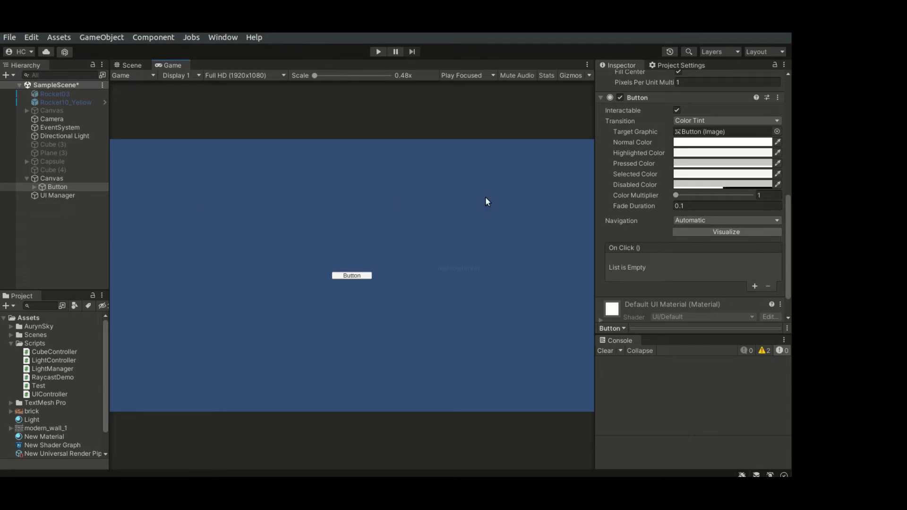
# Step: Point the On Click entry at UI Manager and choose UIController._CustomFunction () as the handler
pyautogui.click(755, 287)
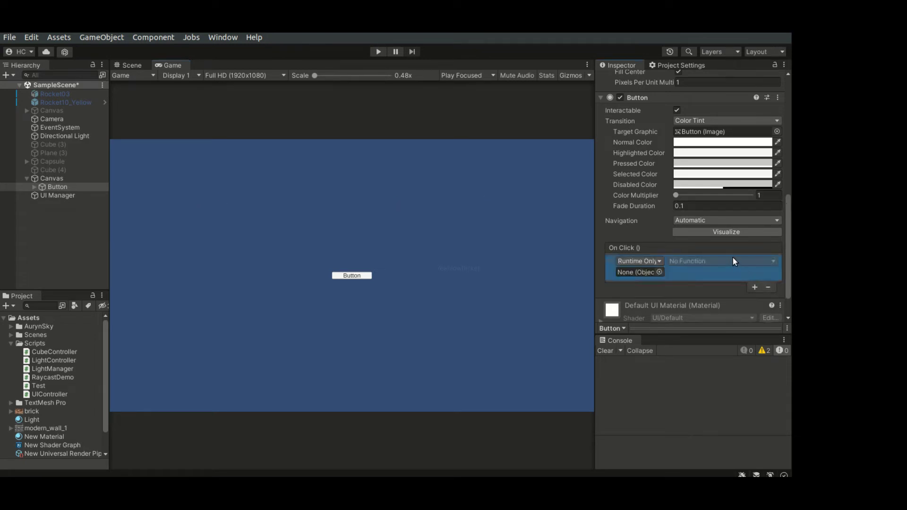
pyautogui.moveTo(62, 188); pyautogui.dragTo(650, 275)
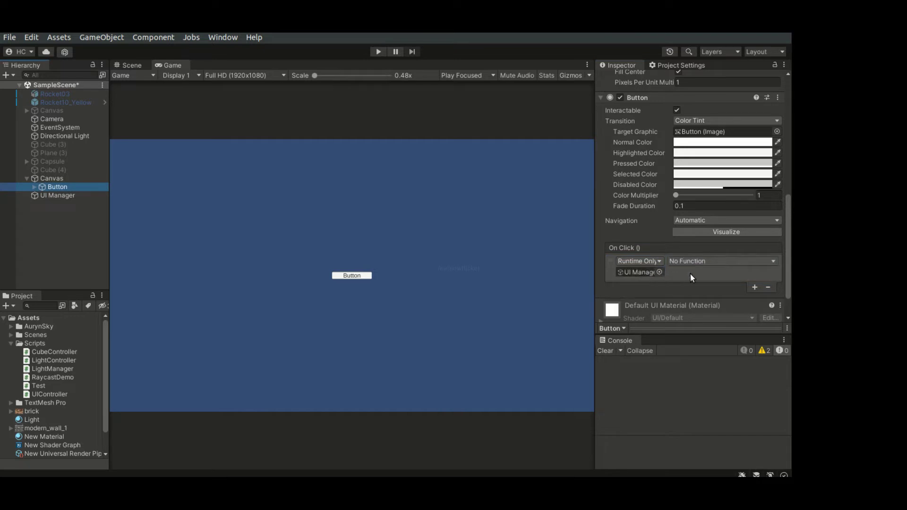
pyautogui.click(708, 275)
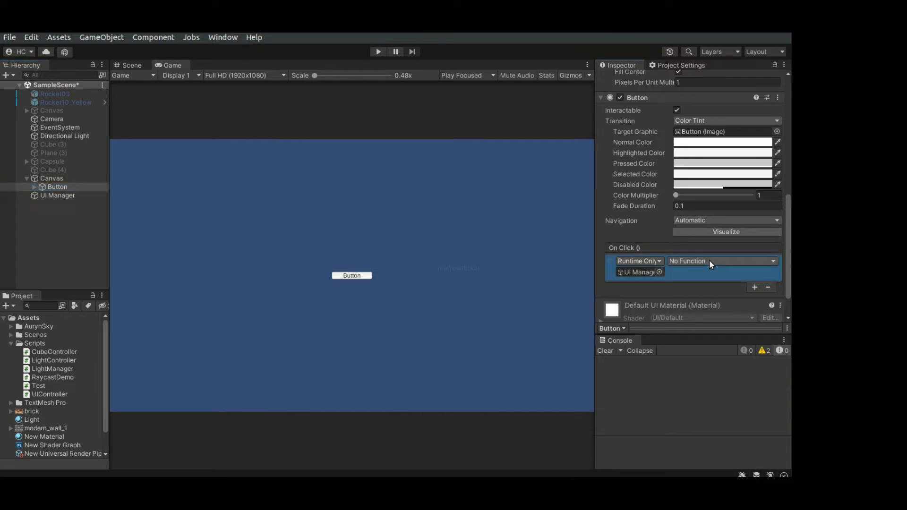
pyautogui.click(710, 261)
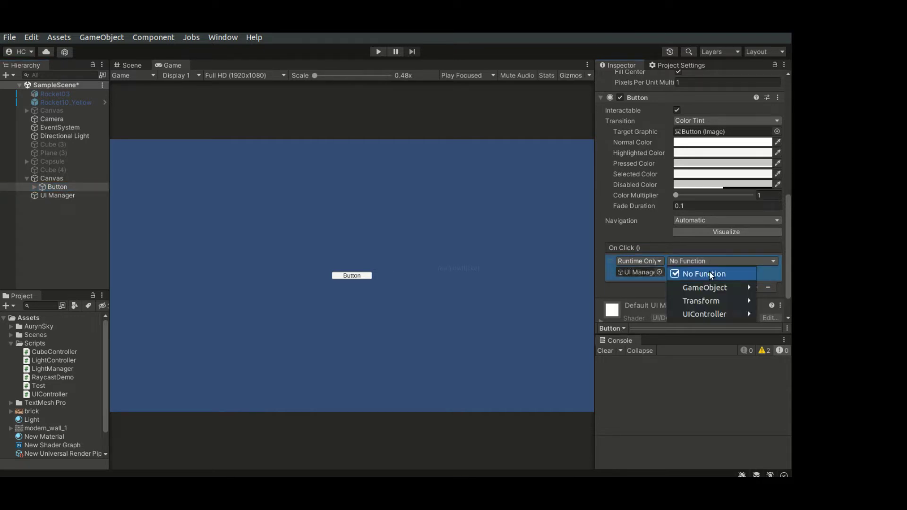
pyautogui.moveTo(708, 316)
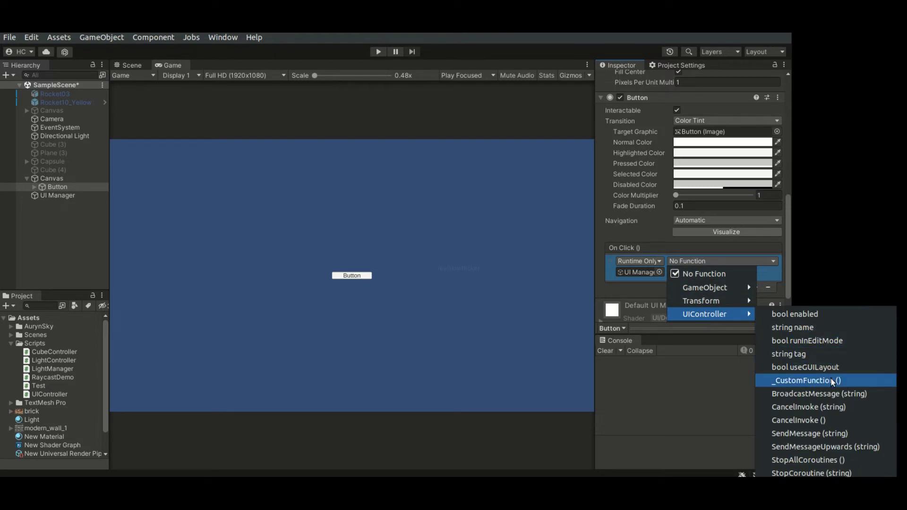
pyautogui.click(852, 378)
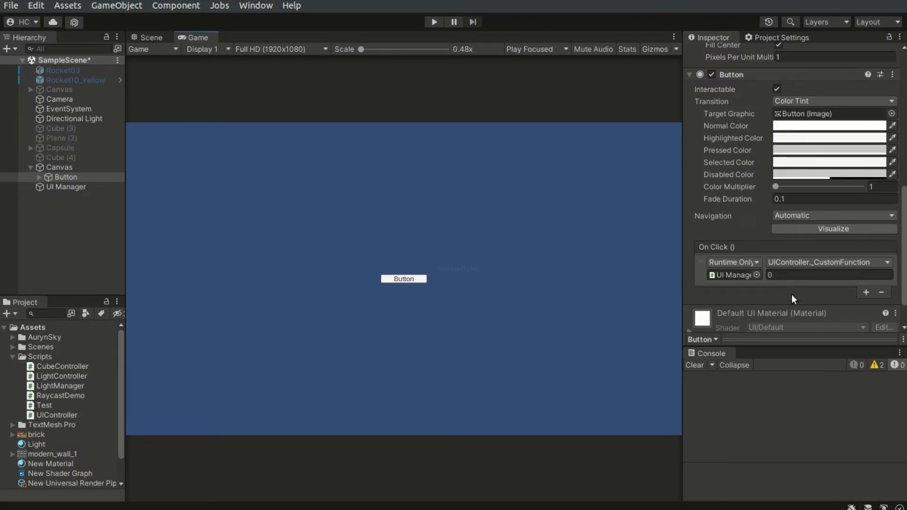
# Step: Pass 12345 as the function parameter, click the button in play mode, and check the Console log
pyautogui.click(811, 278)
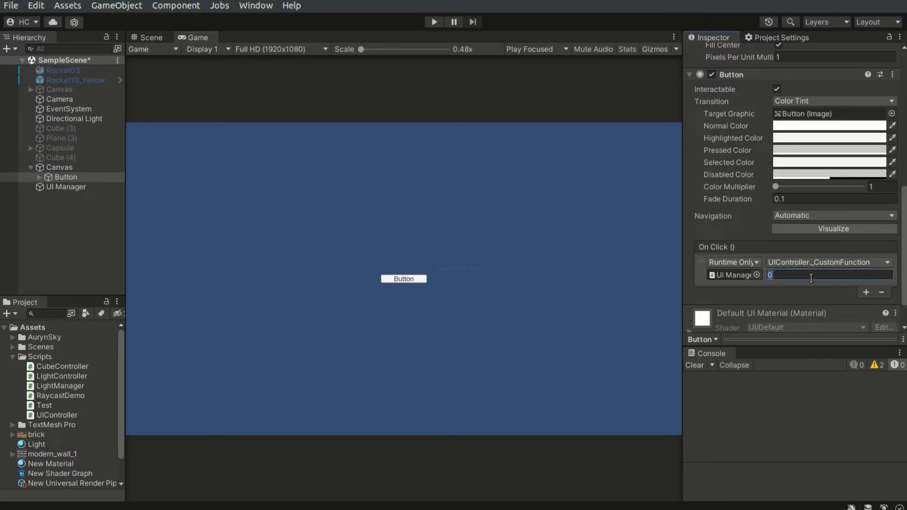
pyautogui.write('12345')
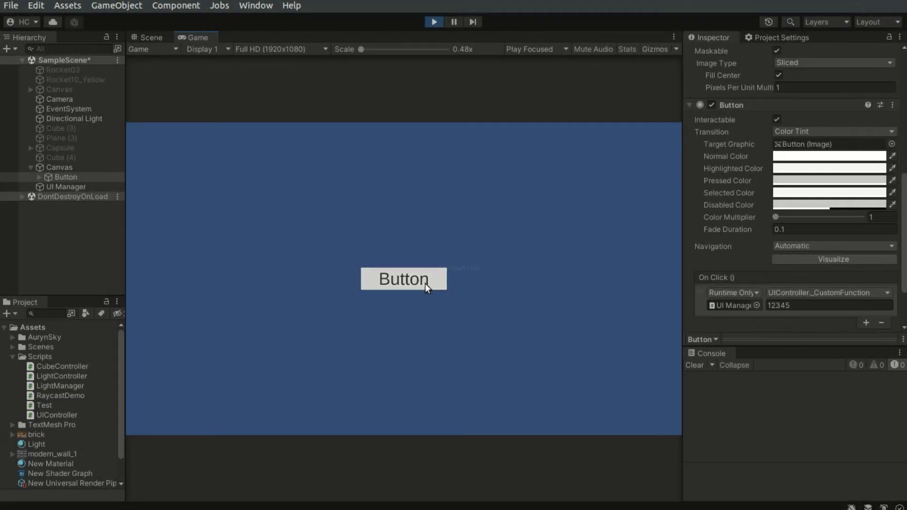
pyautogui.click(425, 285)
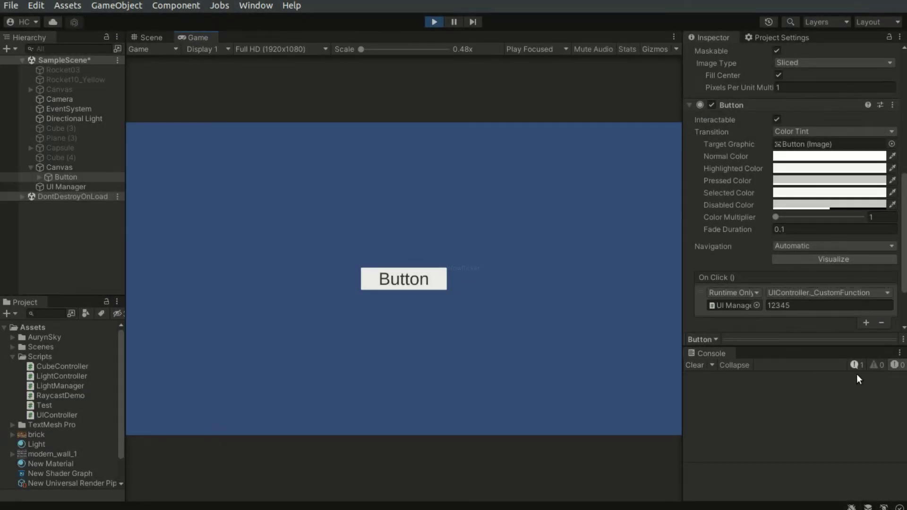
pyautogui.click(832, 382)
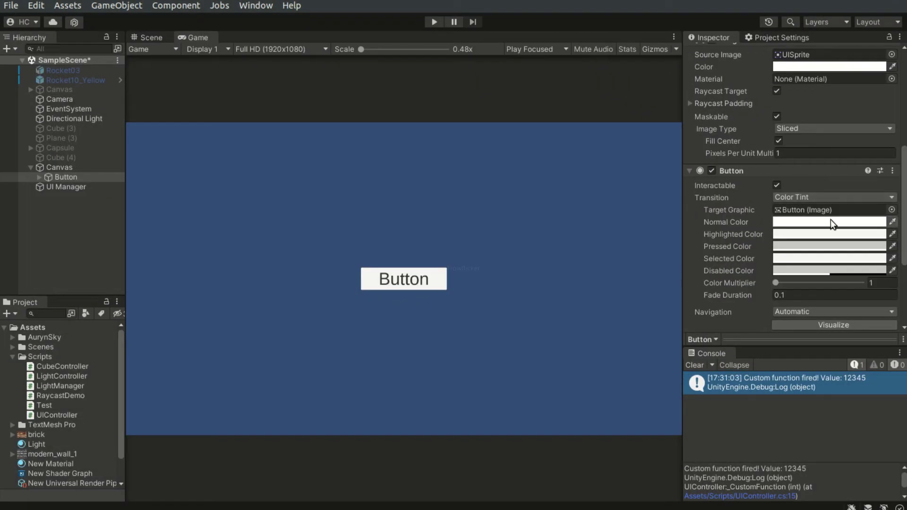
# Step: Set the button's Normal Color to pale green E1FFE9 in the colour picker
pyautogui.click(831, 219)
pyautogui.moveTo(877, 207); pyautogui.dragTo(514, 164)
pyautogui.moveTo(512, 250)
pyautogui.mouseDown()
pyautogui.moveTo(514, 259)
pyautogui.moveTo(545, 261)
pyautogui.moveTo(569, 240)
pyautogui.moveTo(538, 249)
pyautogui.moveTo(505, 237)
pyautogui.moveTo(519, 214)
pyautogui.moveTo(487, 225)
pyautogui.mouseUp()
pyautogui.click(534, 265)
pyautogui.click(605, 208)
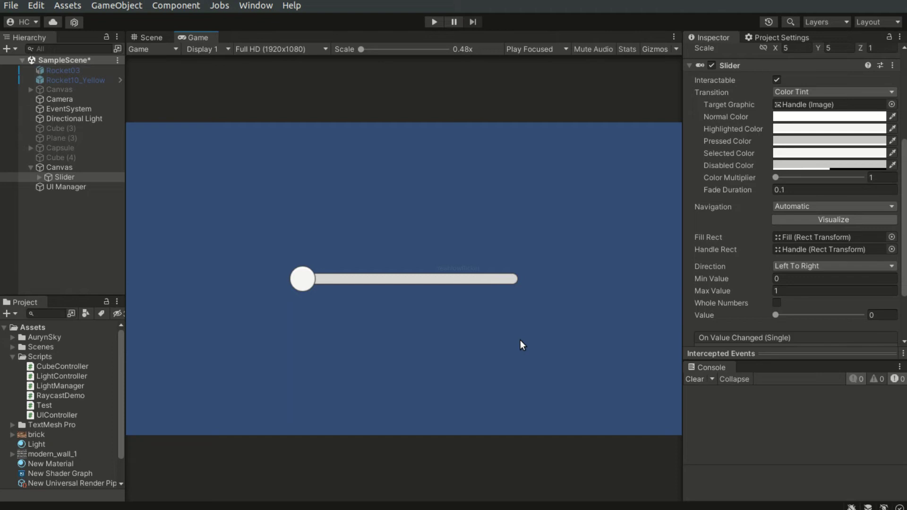
# Step: Set the Slider's Min Value to -1, enable Whole Numbers, and test the Value slider
pyautogui.click(791, 279)
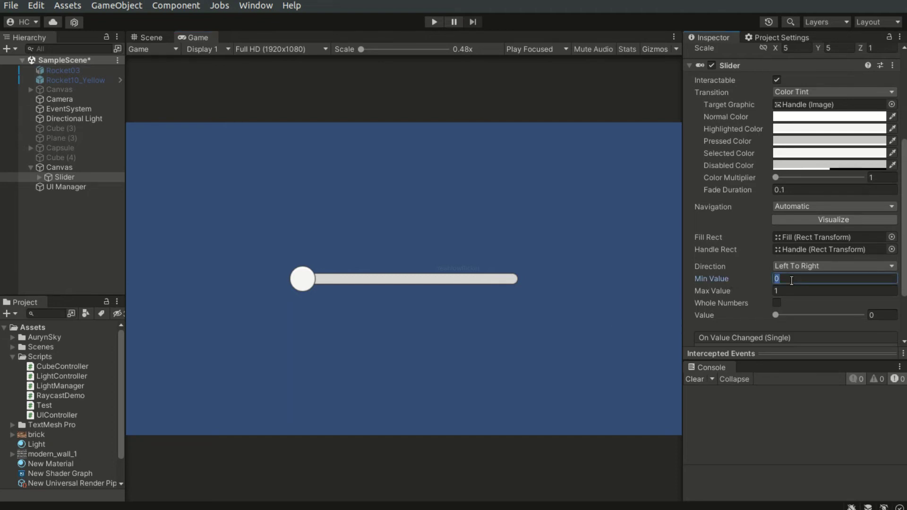
pyautogui.write('-1')
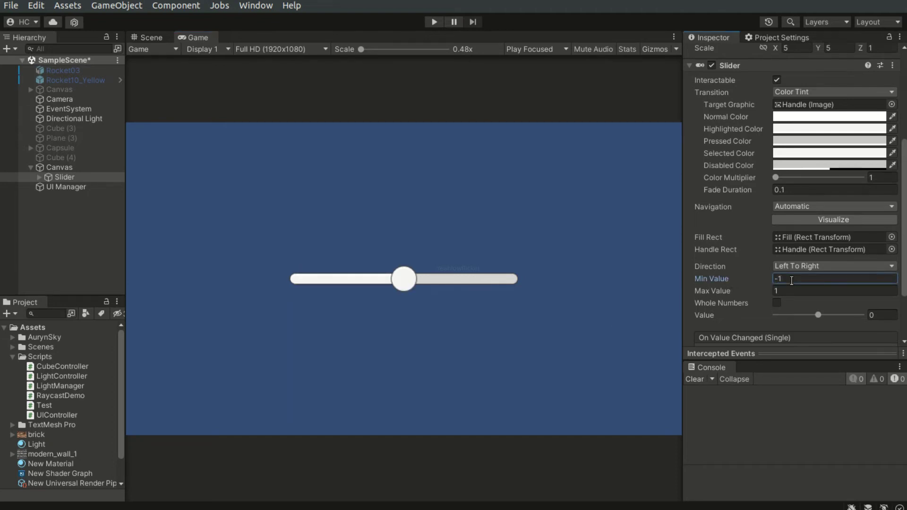
pyautogui.click(778, 303)
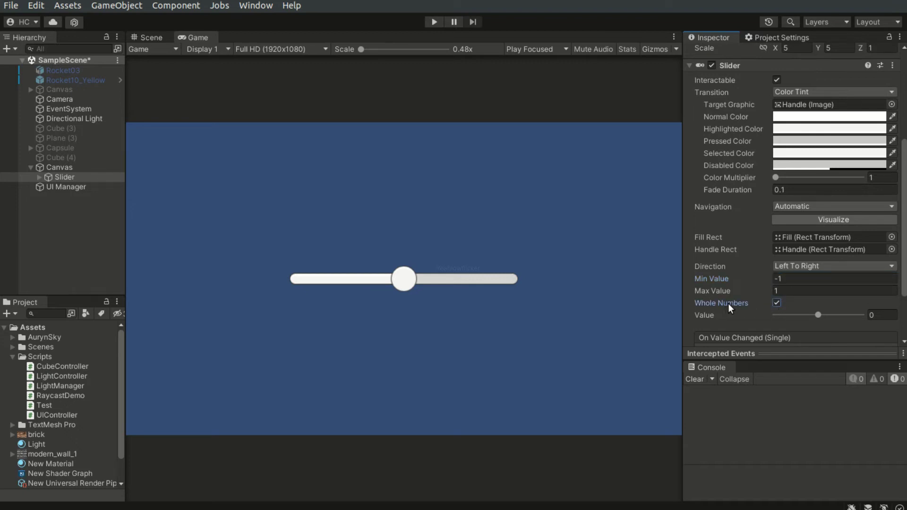
pyautogui.moveTo(817, 314); pyautogui.dragTo(832, 325)
pyautogui.scroll(-3, 853, 293)
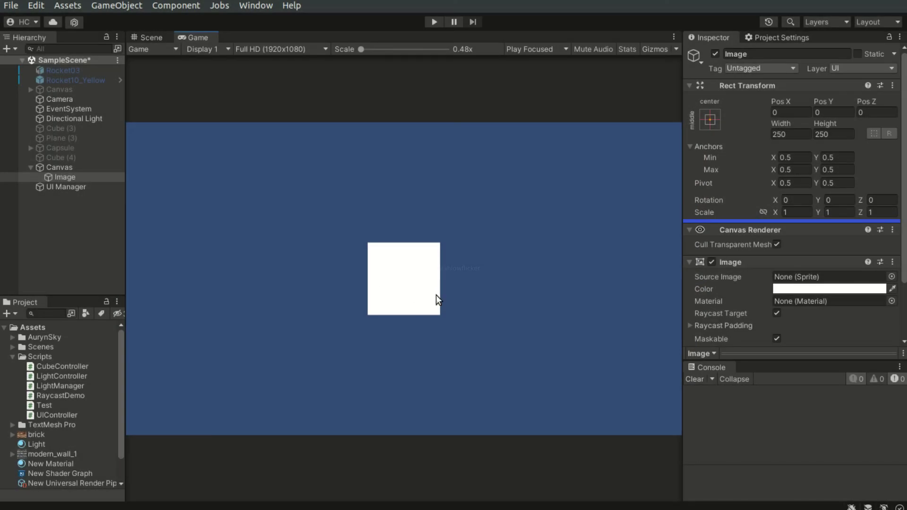
# Step: Set the brick texture's Texture Type to Sprite (2D and UI), apply it, and reselect Image
pyautogui.scroll(-3, 733, 225)
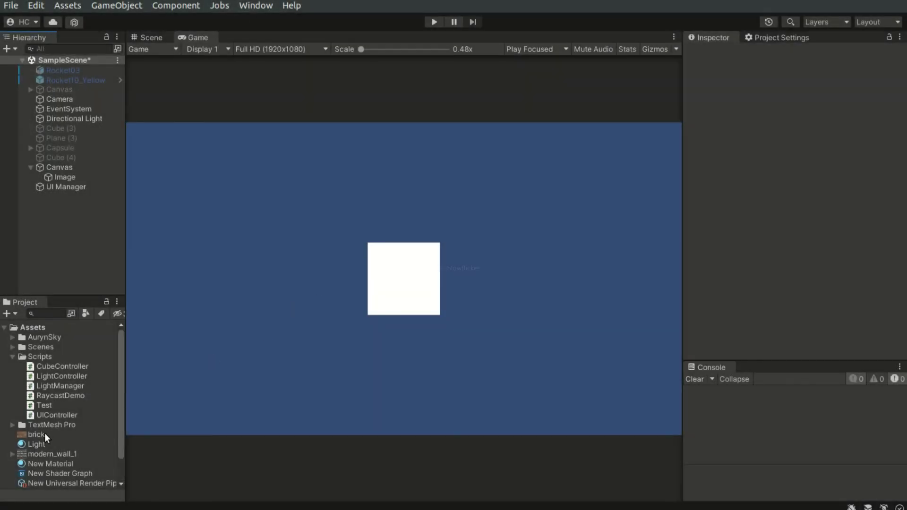
pyautogui.click(37, 435)
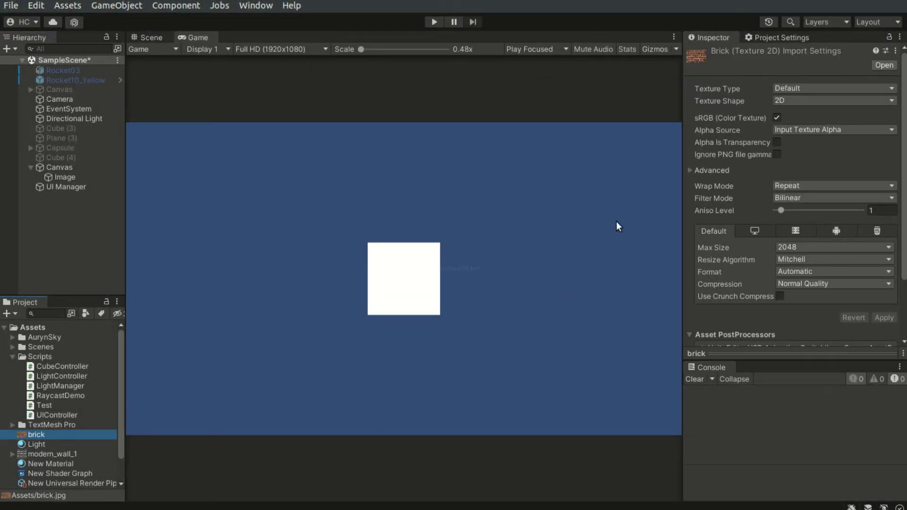
pyautogui.click(841, 89)
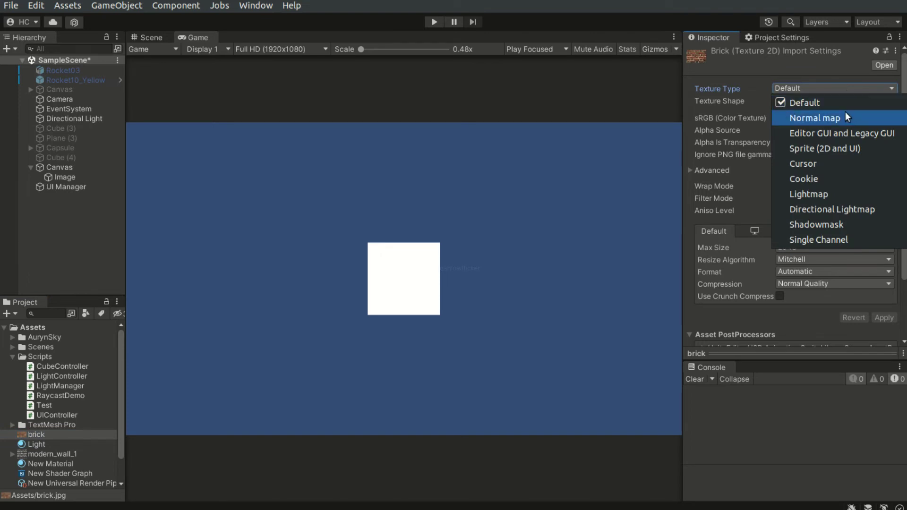
pyautogui.click(902, 150)
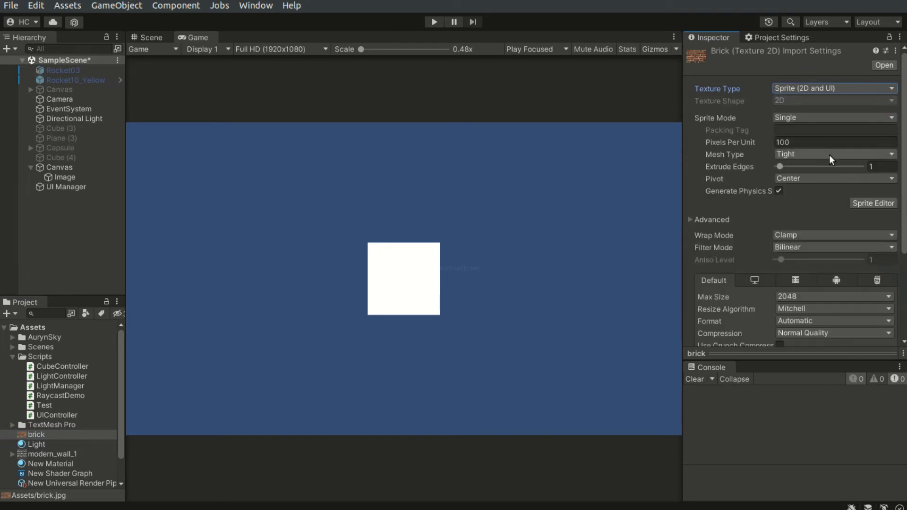
pyautogui.scroll(-5, 905, 226)
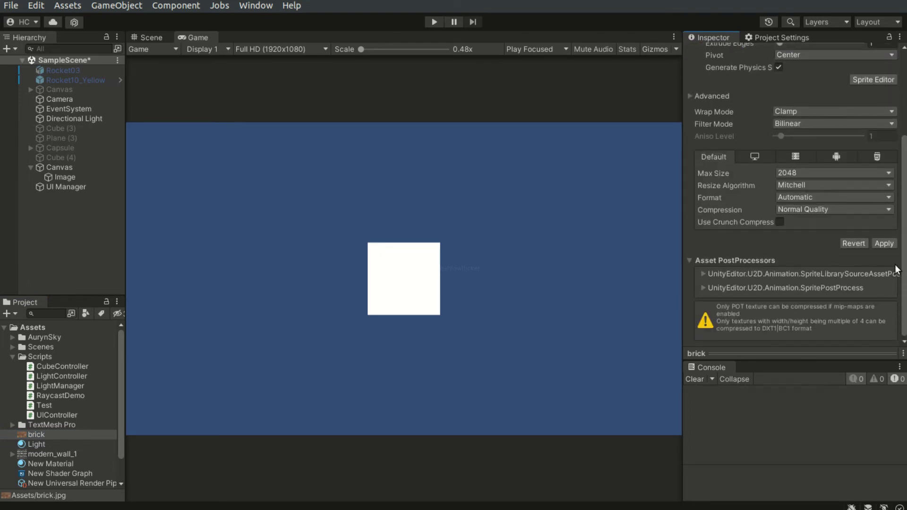
pyautogui.click(884, 258)
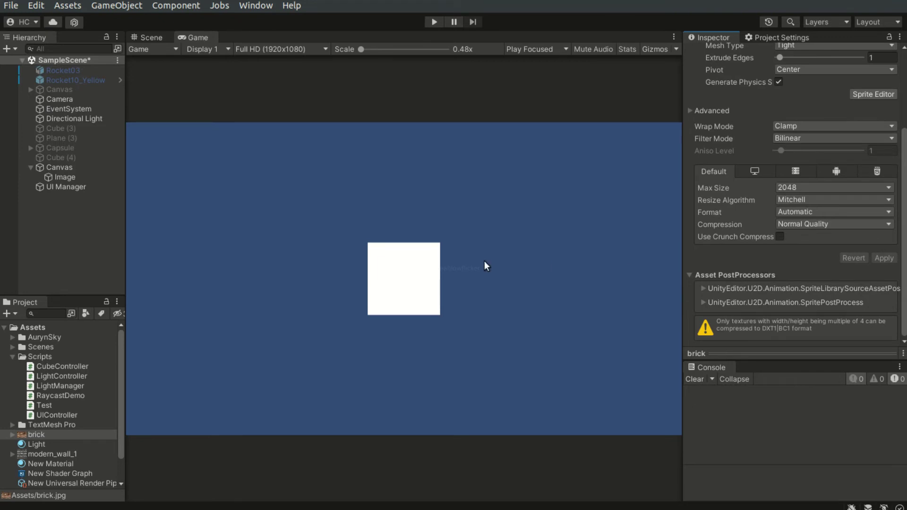
pyautogui.click(63, 243)
pyautogui.click(63, 178)
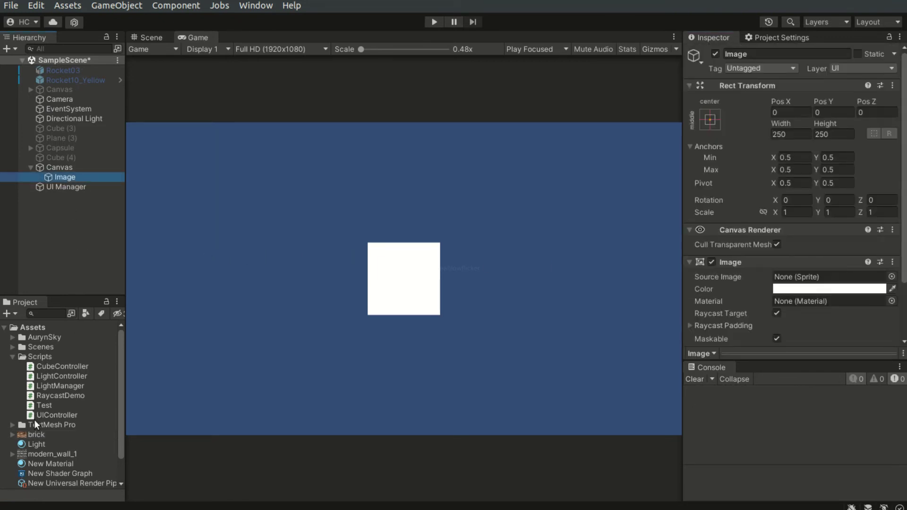
# Step: Assign the brick sprite as the Image's Source Image and size it 1000 wide by 300 high
pyautogui.moveTo(30, 436); pyautogui.dragTo(829, 275)
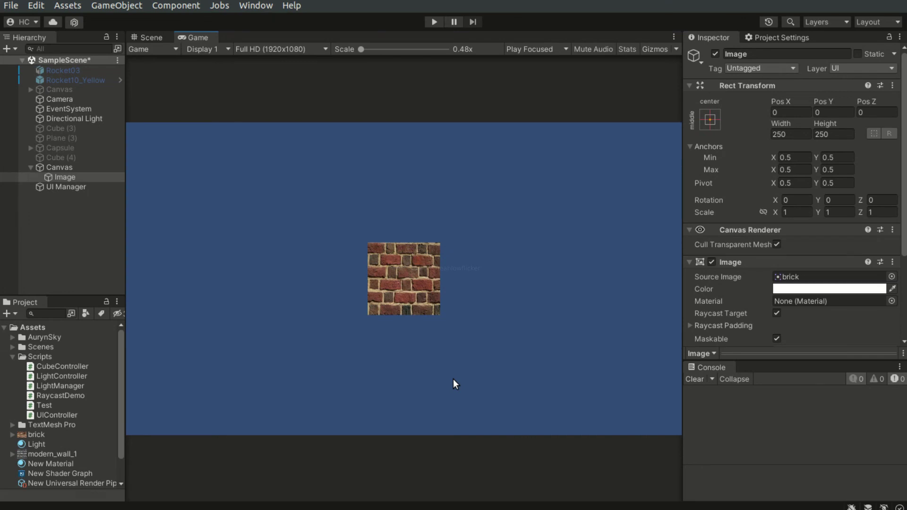
pyautogui.moveTo(681, 169); pyautogui.dragTo(631, 170)
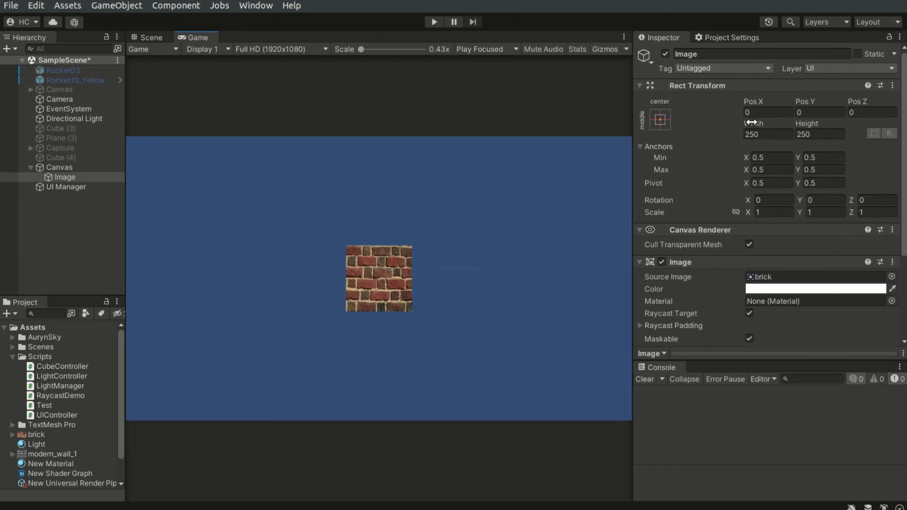
pyautogui.click(765, 135)
pyautogui.write('1000')
pyautogui.press('Tab')
pyautogui.write('300')
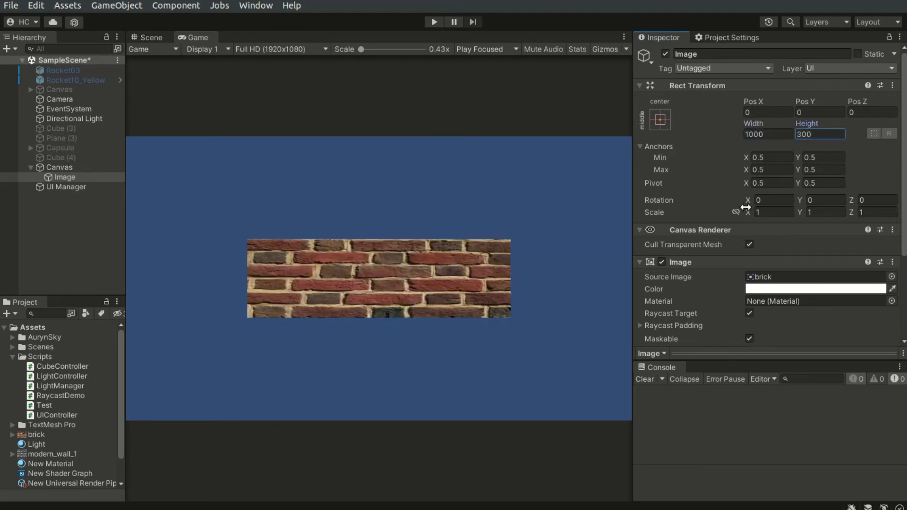
pyautogui.moveTo(798, 212)
pyautogui.mouseDown()
pyautogui.moveTo(842, 210)
pyautogui.moveTo(799, 208)
pyautogui.mouseUp()
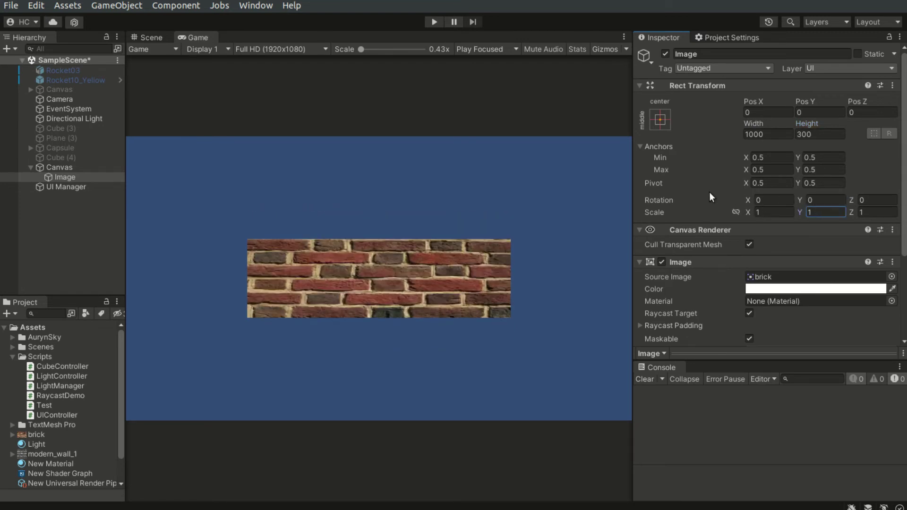
pyautogui.click(660, 120)
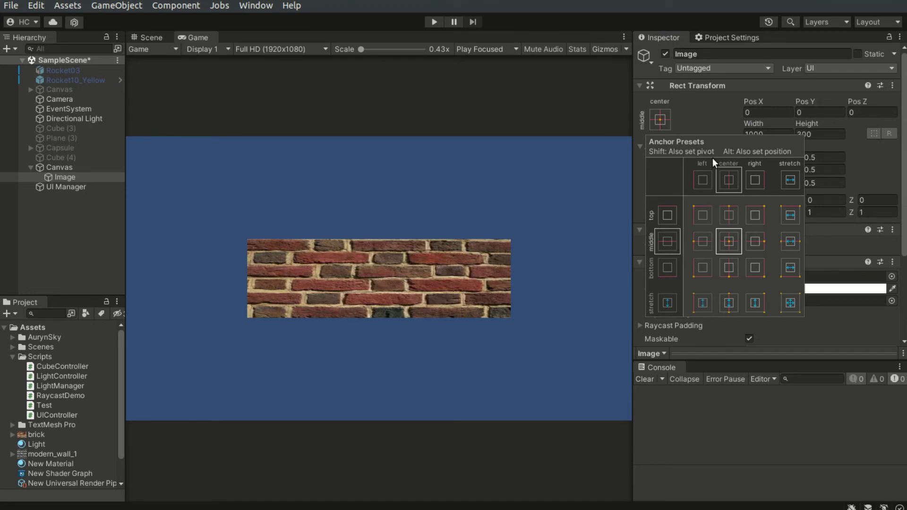
# Step: Anchor the brick image to the top-left, with position 500 and width 300
pyautogui.click(733, 240)
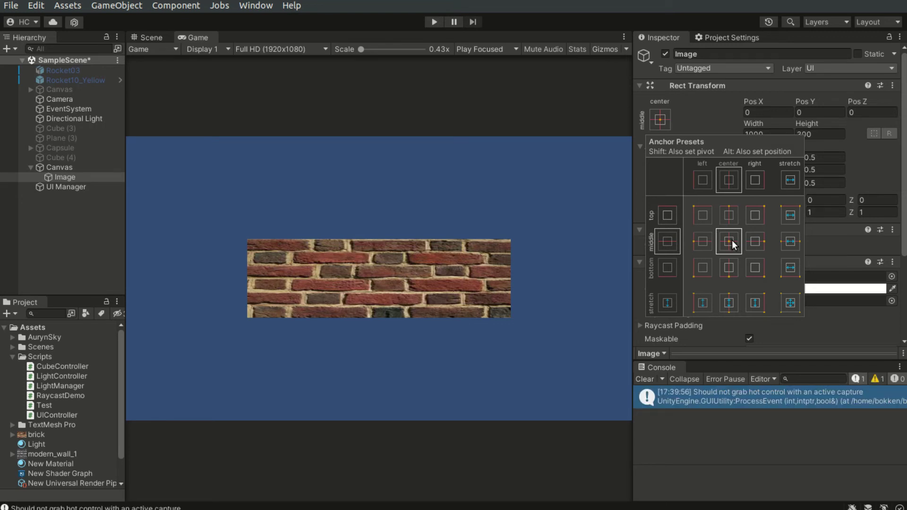
pyautogui.click(703, 215)
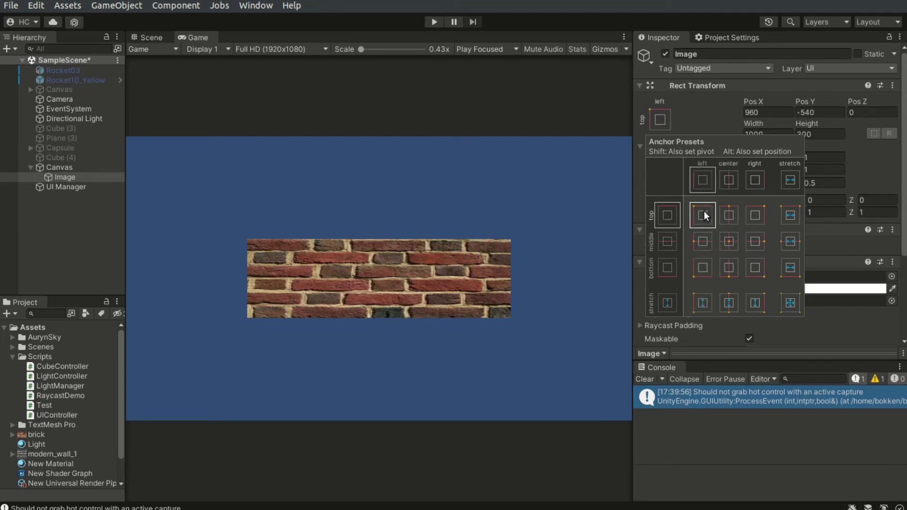
pyautogui.click(702, 123)
pyautogui.moveTo(753, 102); pyautogui.dragTo(733, 101)
pyautogui.press('Return')
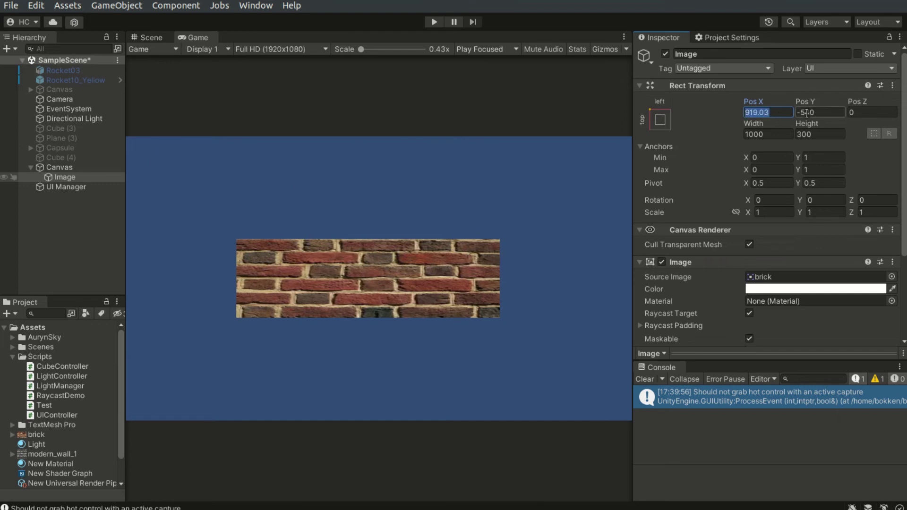
pyautogui.write('500')
pyautogui.press('Tab')
pyautogui.press('Tab')
pyautogui.write('300')
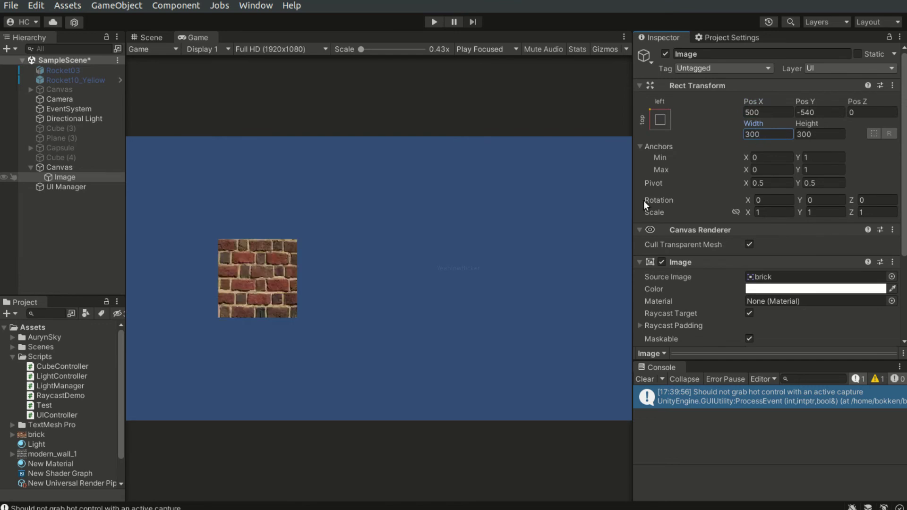
pyautogui.click(384, 270)
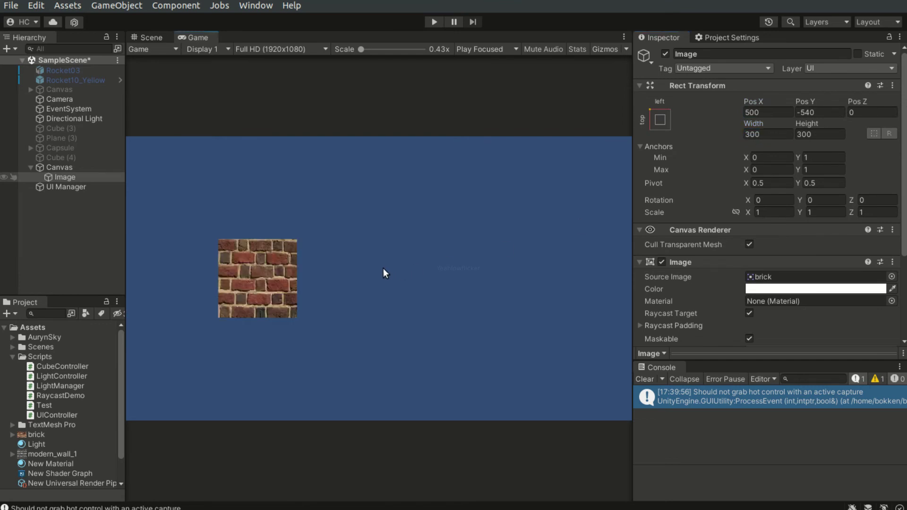
# Step: Apply the stretch/stretch anchor preset and set Left, Top, Right and Bottom to 0
pyautogui.click(661, 119)
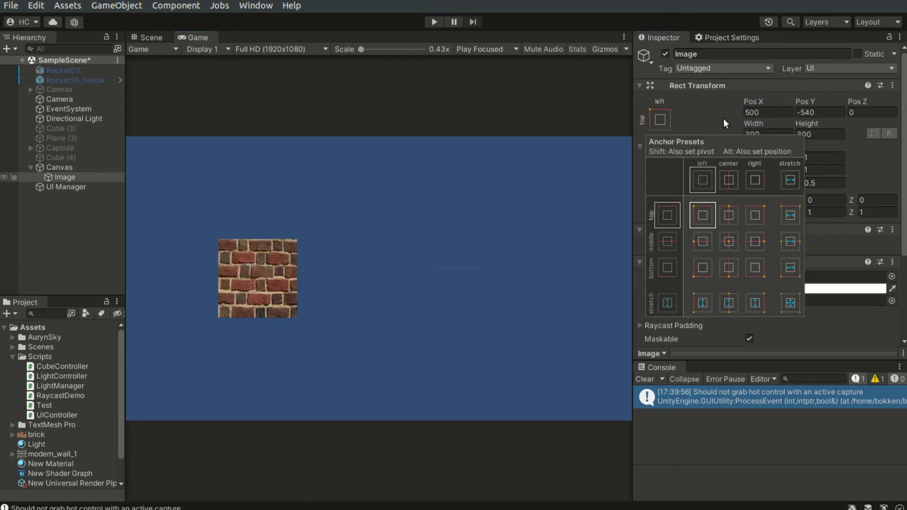
pyautogui.click(792, 303)
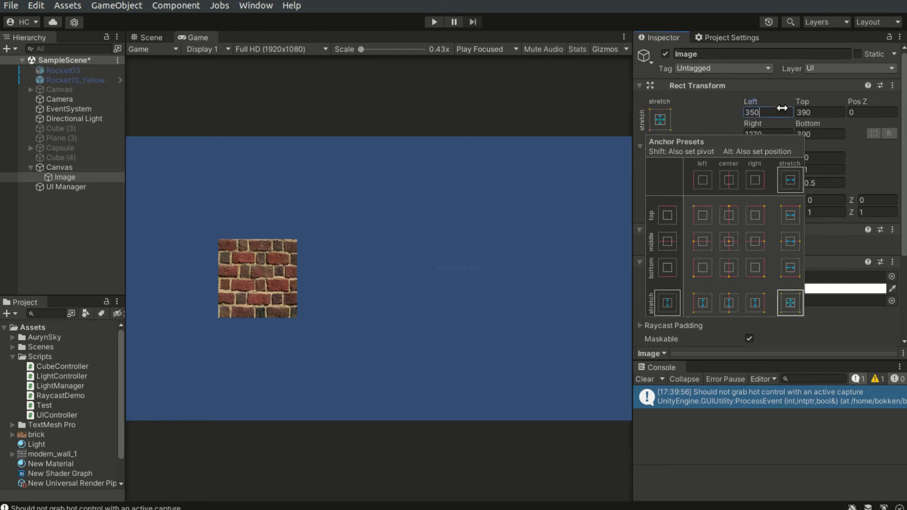
pyautogui.write('0')
pyautogui.press('Tab')
pyautogui.write('0')
pyautogui.press('Tab')
pyautogui.write('0')
pyautogui.press('Tab')
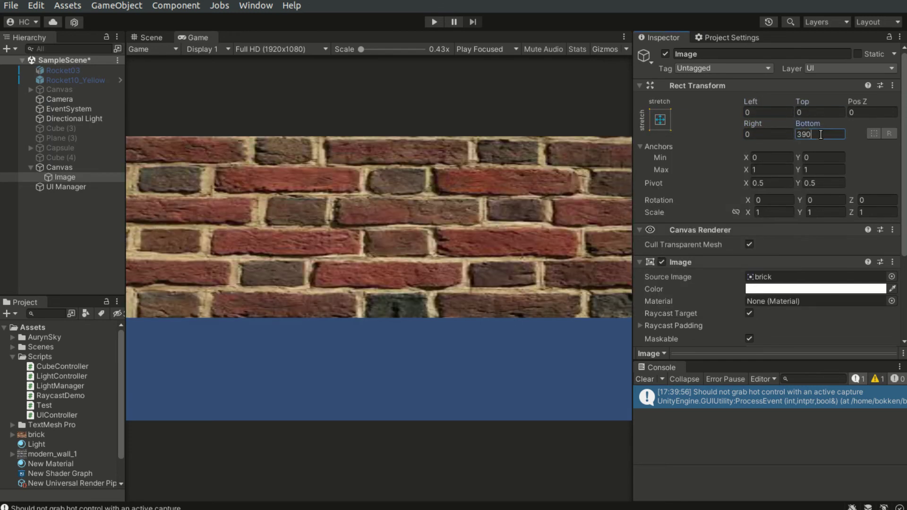
pyautogui.write('0')
pyautogui.click(392, 307)
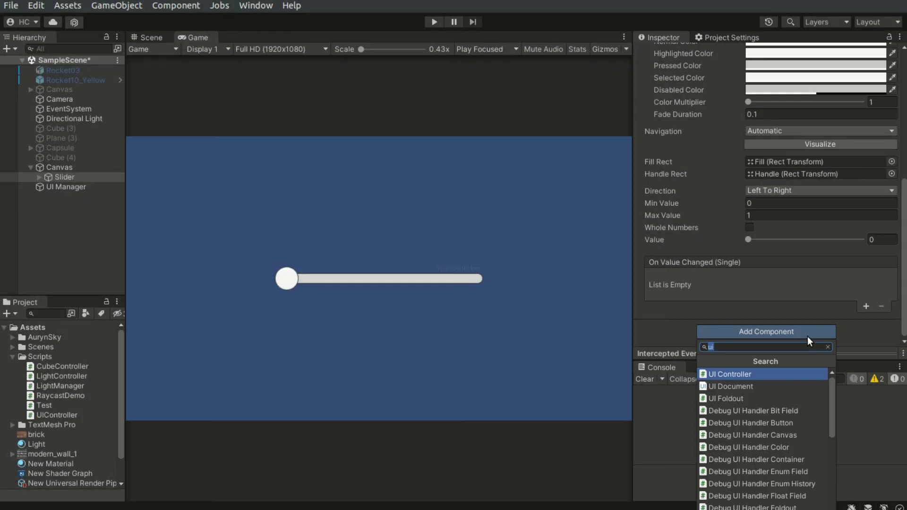
# Step: Add an Event Trigger with a PointerUp event whose listener object is UI Manager
pyautogui.write('event')
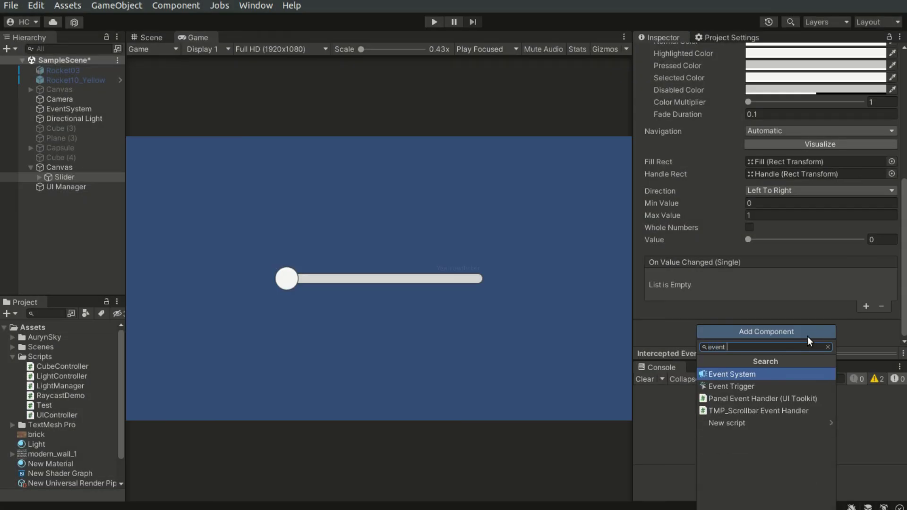
pyautogui.click(761, 387)
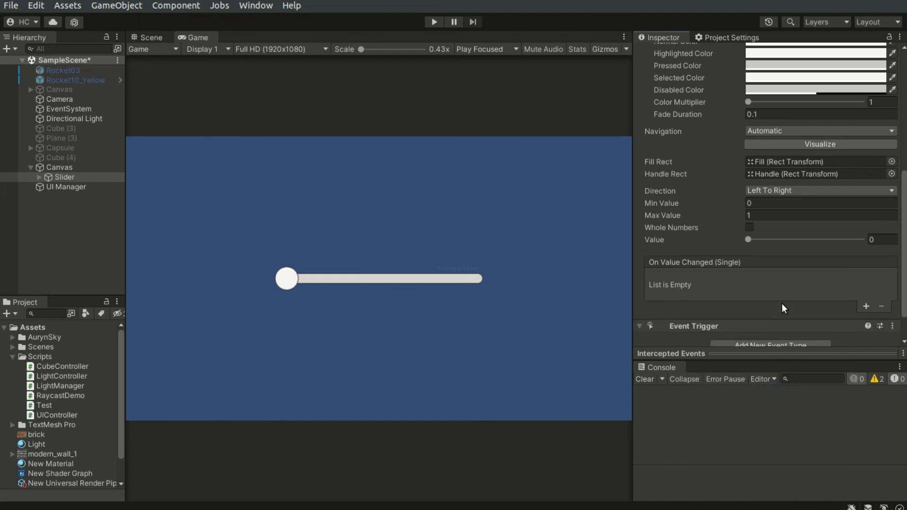
pyautogui.click(767, 306)
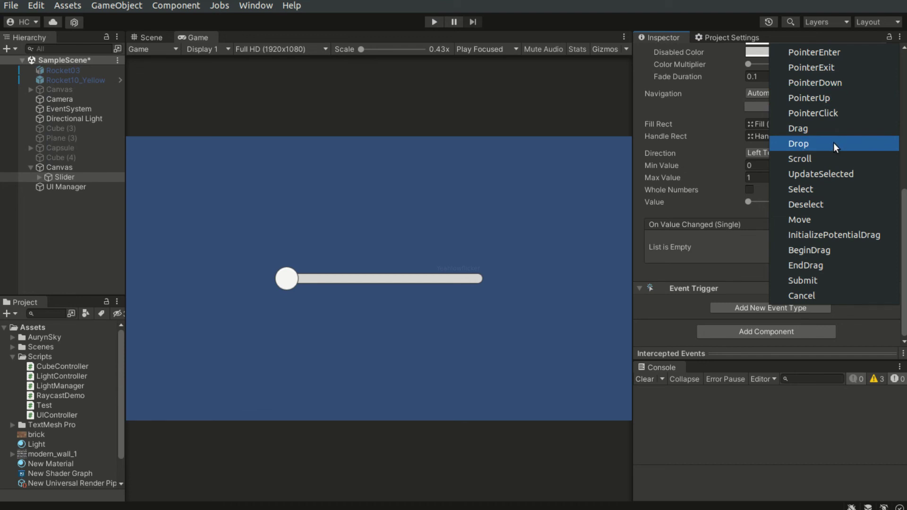
pyautogui.click(858, 99)
pyautogui.scroll(-3, 784, 265)
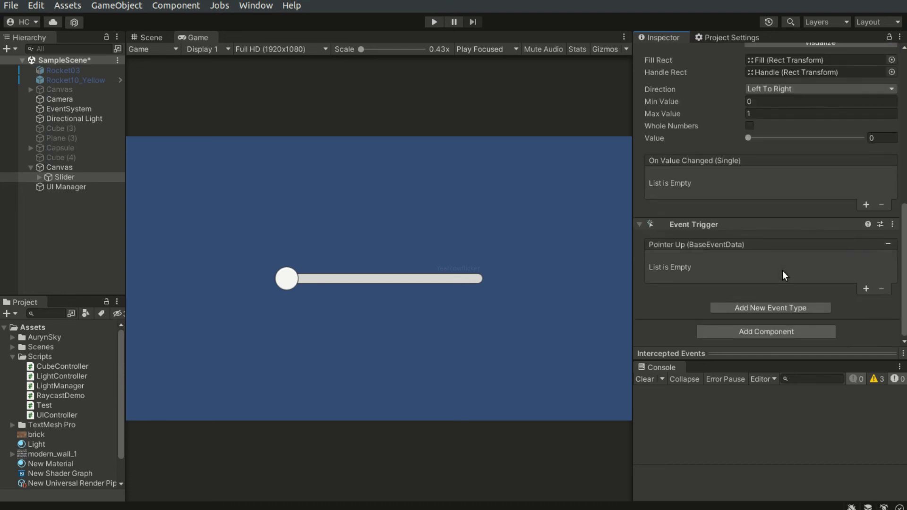
pyautogui.click(867, 287)
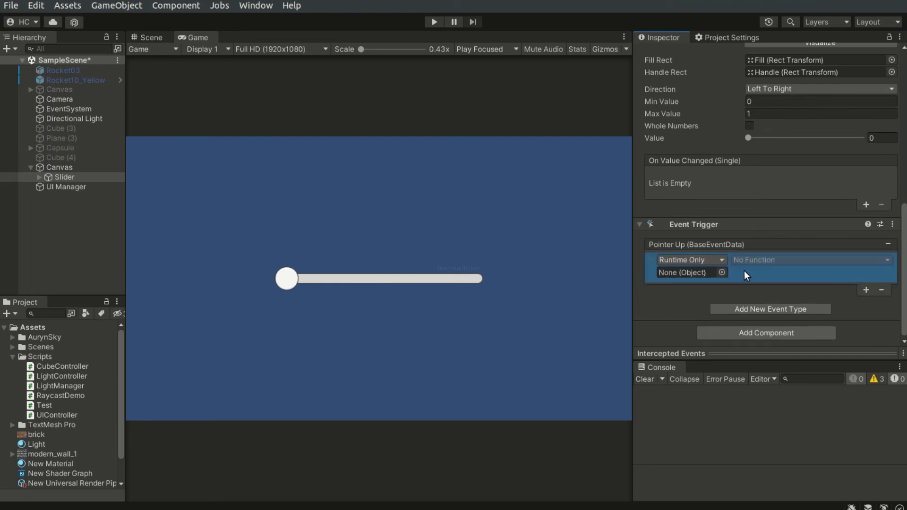
pyautogui.moveTo(65, 186); pyautogui.dragTo(688, 273)
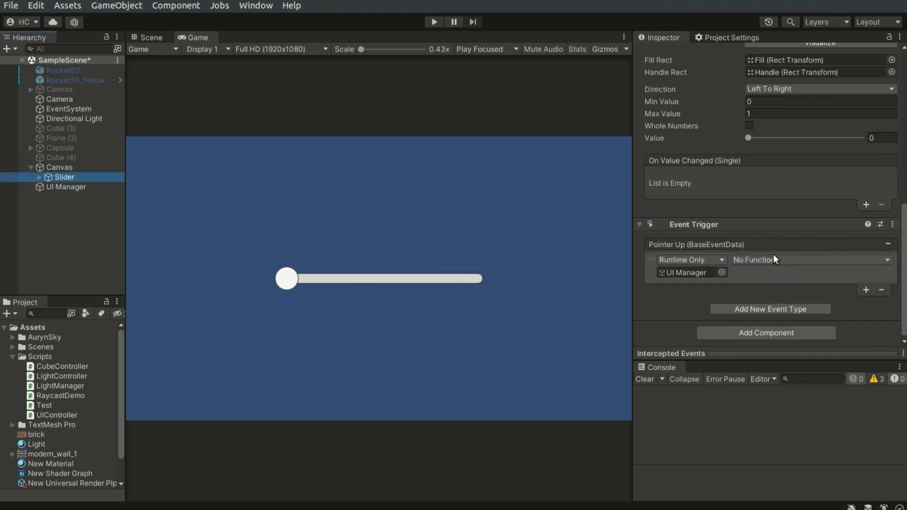